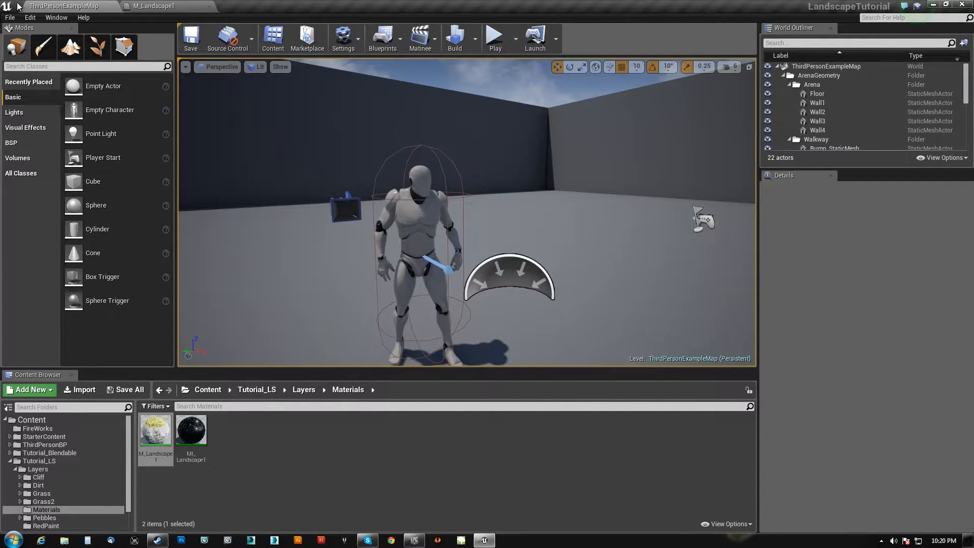
Open the Landscape_Tutorial_1 level from the Tutorial_LS Maps folder and close the message log.
{"action": "left_click", "coordinate": [9, 18]}
{"action": "left_click", "coordinate": [29, 49]}
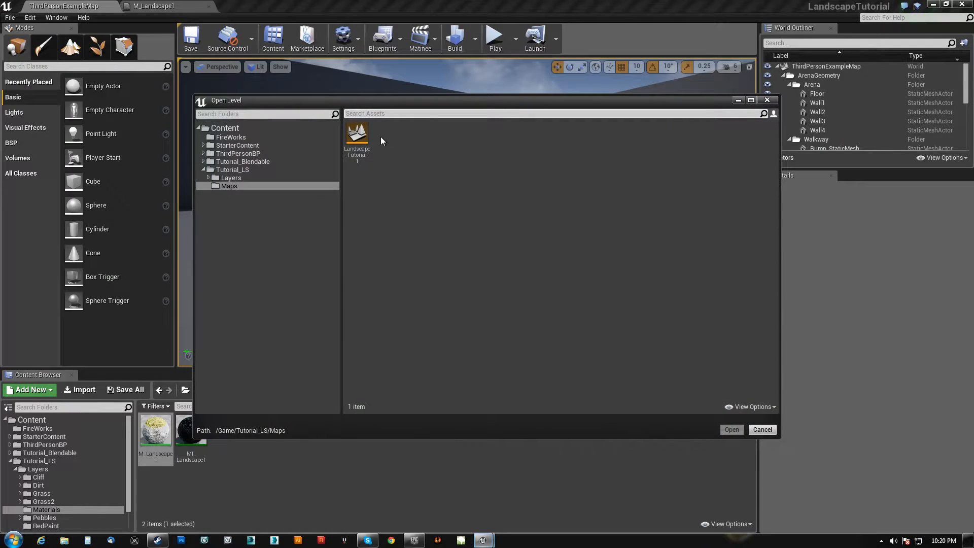
{"action": "double_click", "coordinate": [361, 139]}
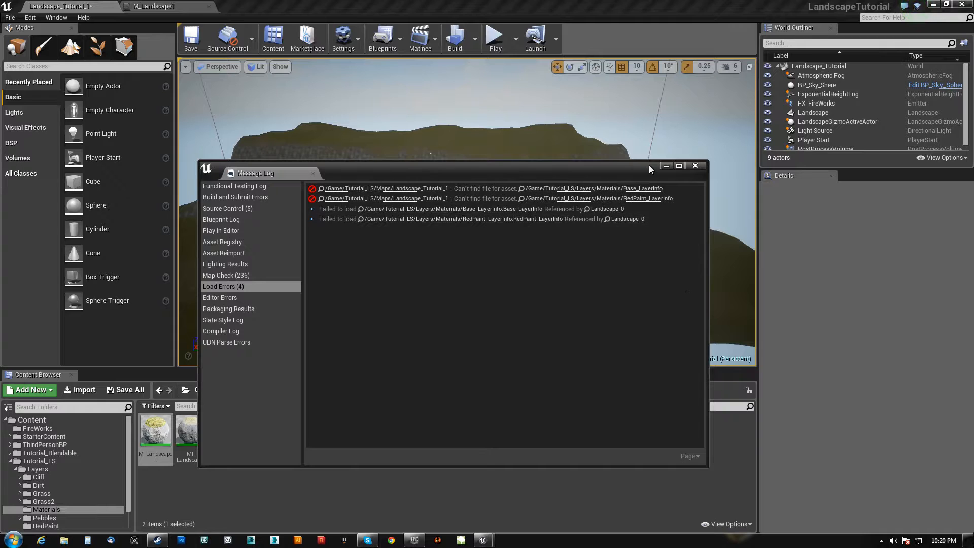
{"action": "left_click", "coordinate": [694, 166]}
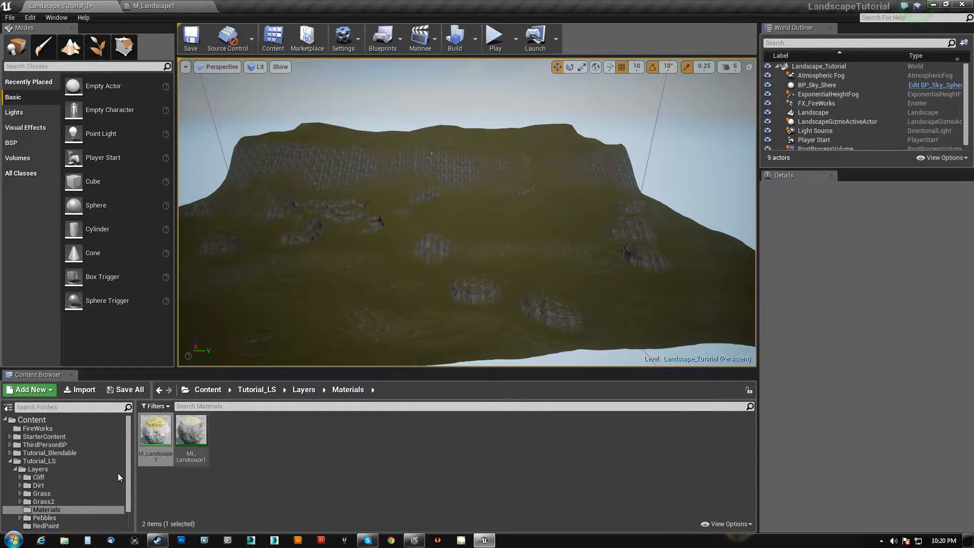
Fly around the landscape to examine how the automatic material covers the flat ground and the steep cliffs.
{"action": "right_click_drag", "start_coordinate": [431, 154], "coordinate": [609, 138]}
{"action": "right_click_drag", "start_coordinate": [527, 146], "coordinate": [471, 205]}
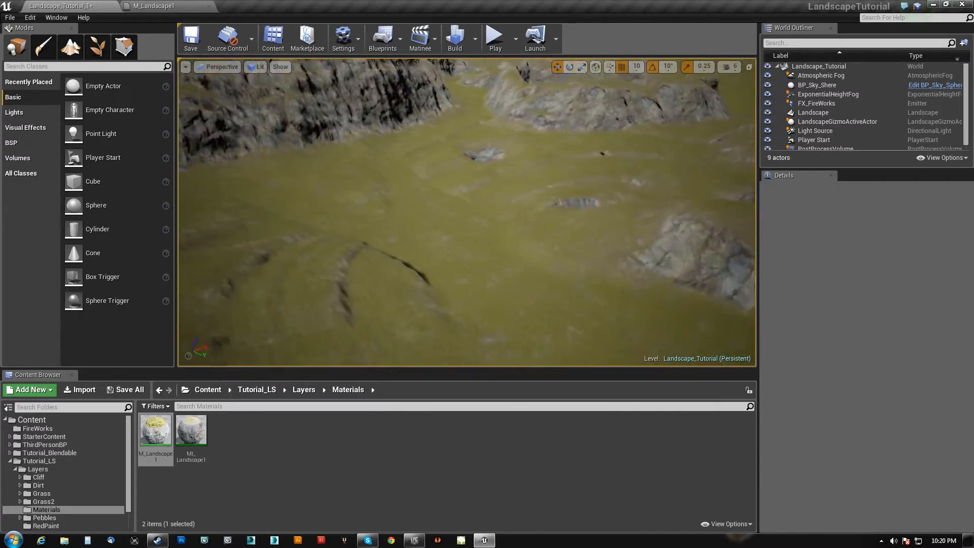
{"action": "right_click_drag", "start_coordinate": [467, 212], "coordinate": [349, 264]}
{"action": "key", "text": "s"}
{"action": "key", "text": "w"}
{"action": "key", "text": "w"}
{"action": "key", "text": "s"}
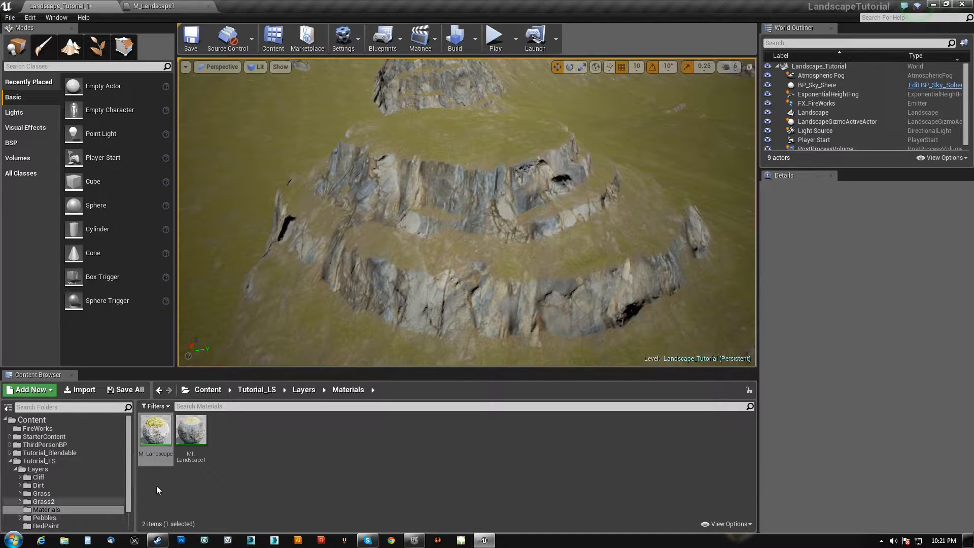
Open the M_Landscape1 material and examine its node network up to the final material output.
{"action": "left_click_drag", "start_coordinate": [128, 475], "coordinate": [131, 498]}
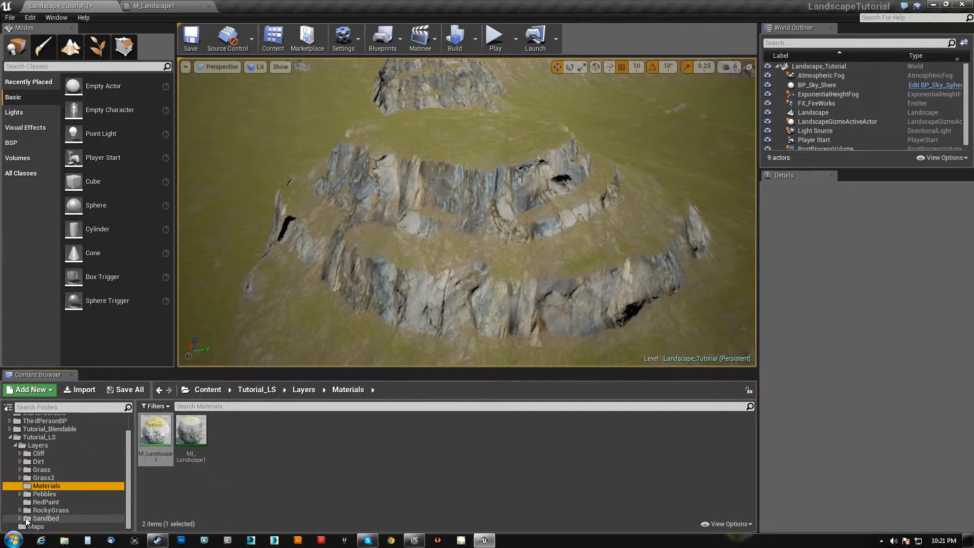
{"action": "double_click", "coordinate": [158, 440]}
{"action": "scroll", "coordinate": [489, 208], "scroll_direction": "down", "scroll_amount": 3}
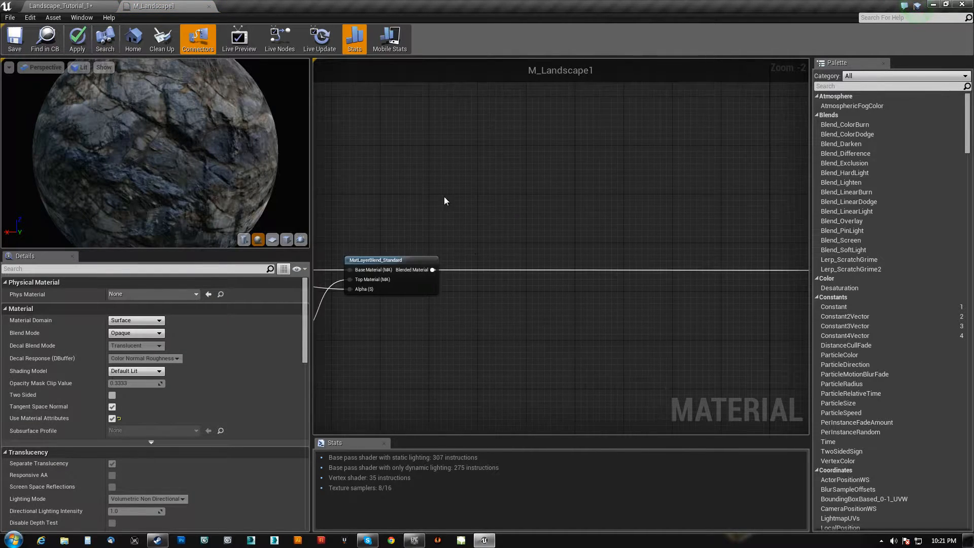
{"action": "right_click_drag", "start_coordinate": [515, 194], "coordinate": [721, 176]}
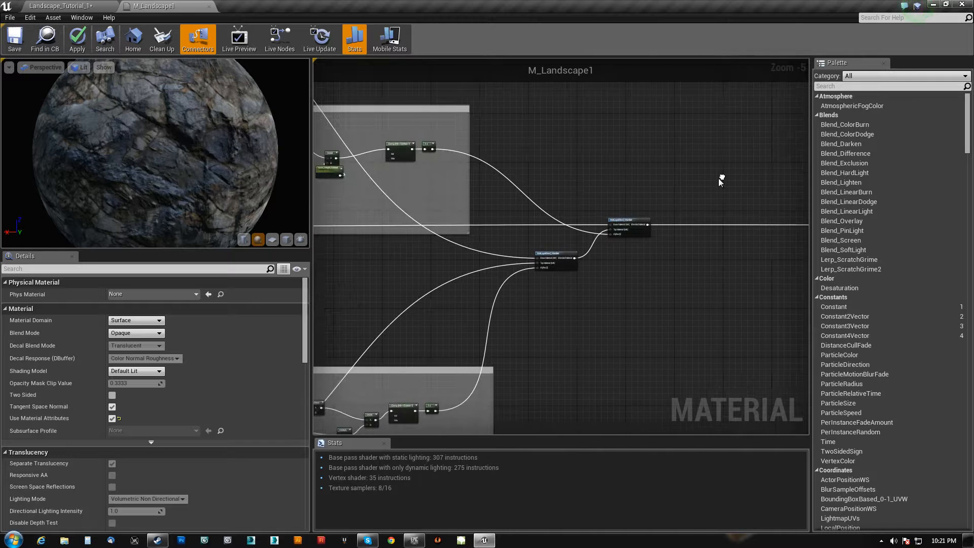
{"action": "scroll", "coordinate": [540, 309], "scroll_direction": "down", "scroll_amount": 3}
{"action": "right_click_drag", "start_coordinate": [554, 314], "coordinate": [522, 282]}
{"action": "scroll", "coordinate": [522, 281], "scroll_direction": "up", "scroll_amount": 4}
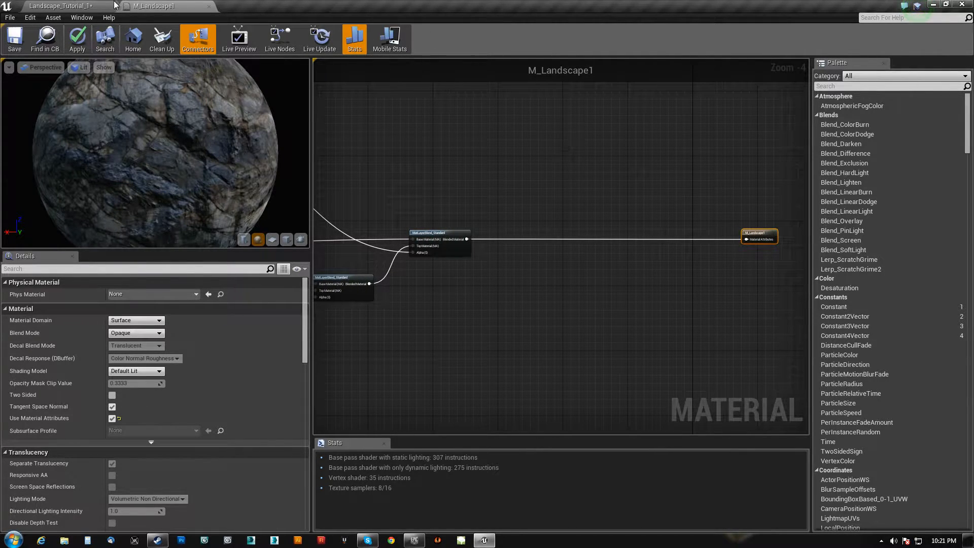
Open the F_RedPaint material function from the RedPaint folder and nudge its RedPaintColor and Roughness nodes into place.
{"action": "left_click", "coordinate": [93, 9]}
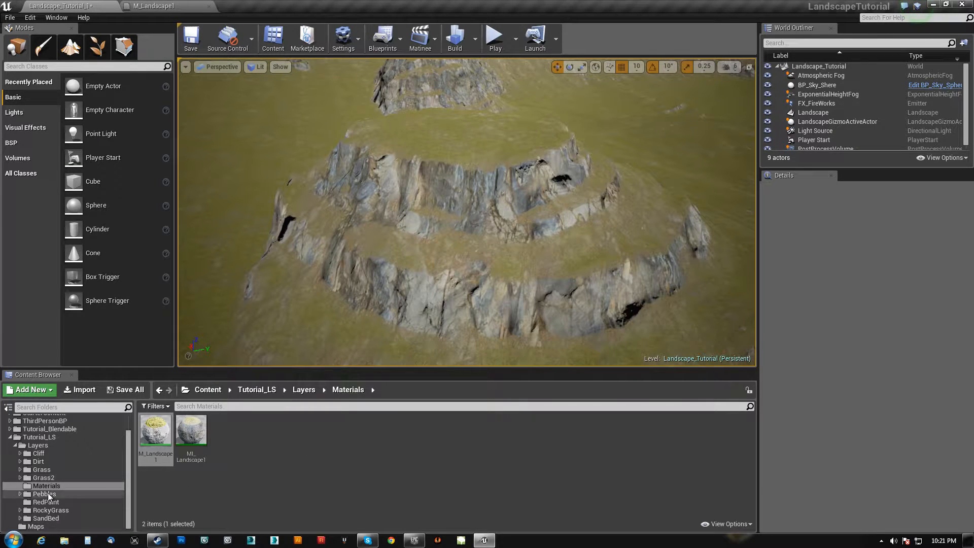
{"action": "left_click", "coordinate": [40, 502]}
{"action": "double_click", "coordinate": [155, 429]}
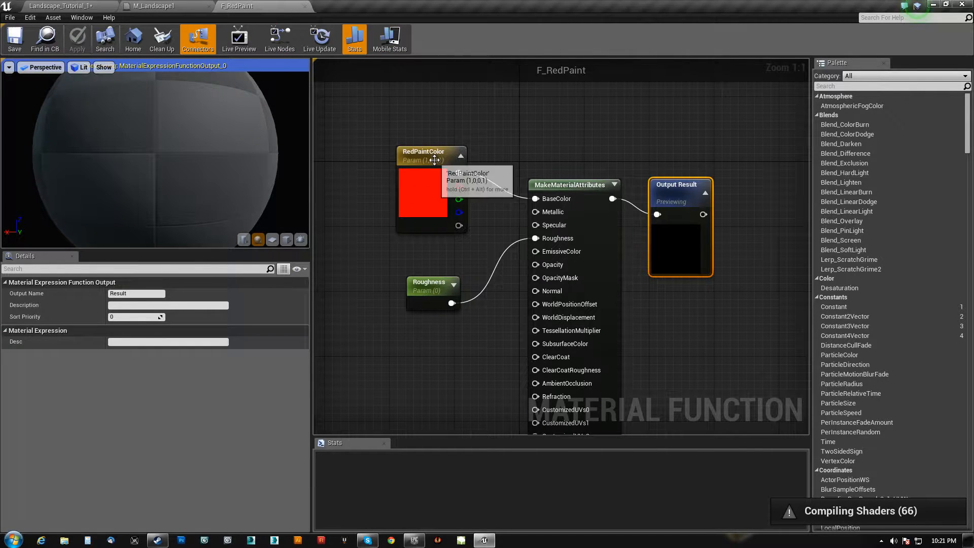
{"action": "left_click_drag", "start_coordinate": [438, 187], "coordinate": [440, 187]}
{"action": "mouse_move", "coordinate": [424, 290]}
{"action": "left_mouse_down"}
{"action": "mouse_move", "coordinate": [407, 282]}
{"action": "mouse_move", "coordinate": [429, 288]}
{"action": "left_mouse_up"}
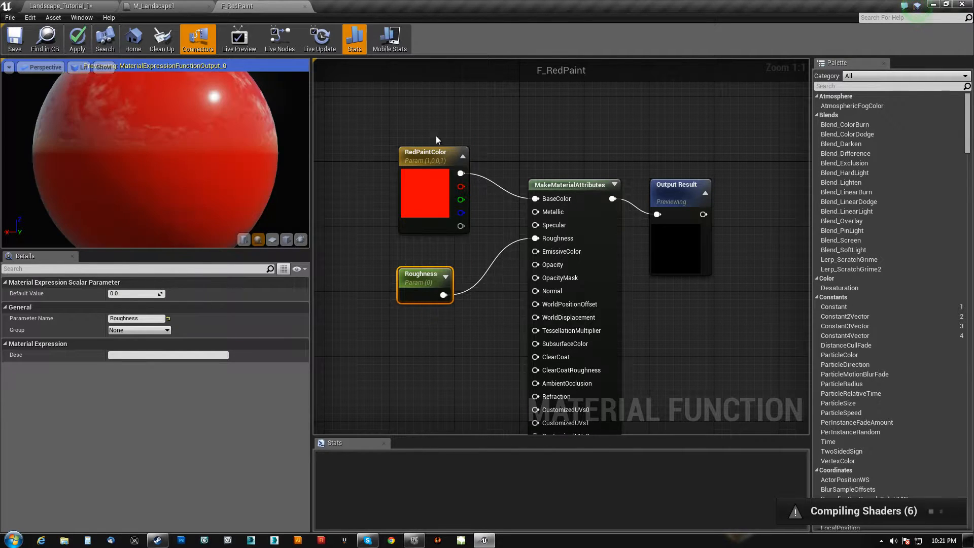
Rename the RedPaintColor vector parameter to PaintColor.
{"action": "left_click", "coordinate": [398, 191]}
{"action": "left_click", "coordinate": [121, 318]}
{"action": "key", "text": "BackSpace"}
{"action": "key", "text": "BackSpace"}
{"action": "key", "text": "BackSpace"}
{"action": "key", "text": "Return"}
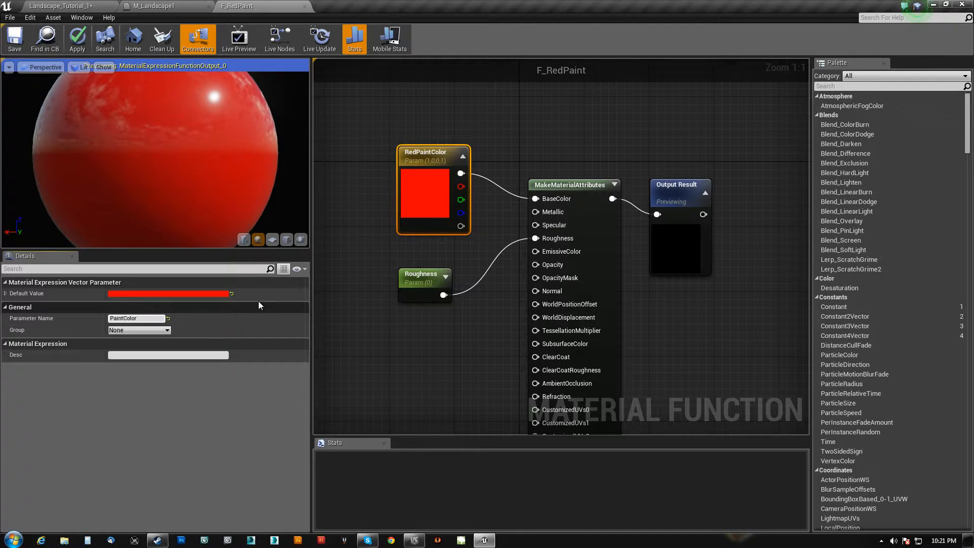
Move the Roughness node closer below PaintColor and line up the Output Result node with MakeMaterialAttributes.
{"action": "left_click", "coordinate": [418, 255]}
{"action": "left_click_drag", "start_coordinate": [418, 283], "coordinate": [425, 270]}
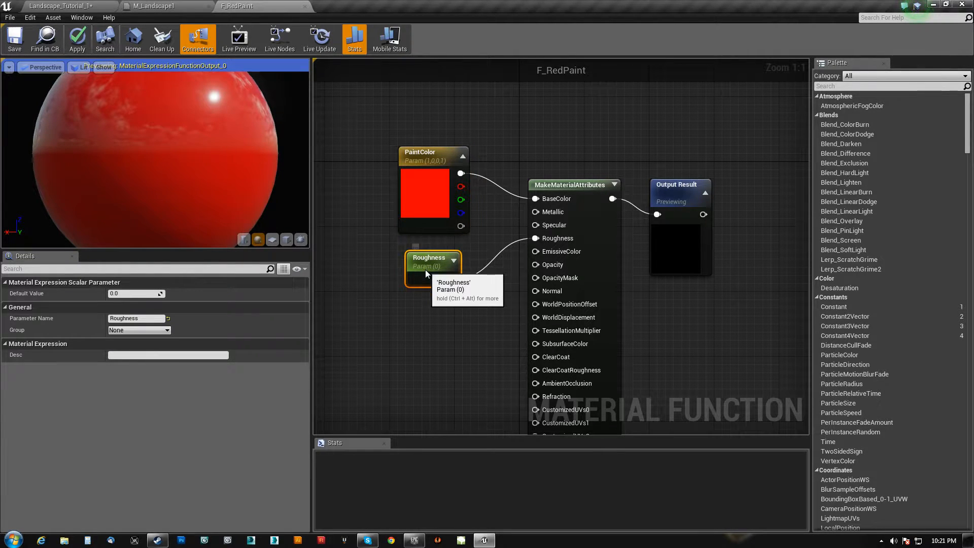
{"action": "left_click_drag", "start_coordinate": [680, 191], "coordinate": [680, 175]}
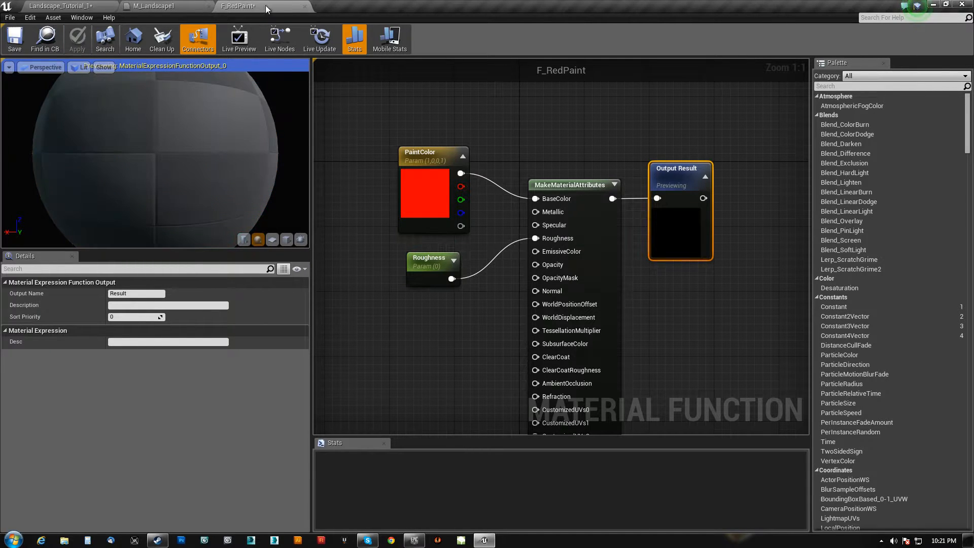
Rename the F_RedPaint material function asset in the RedPaint folder to F_Paint.
{"action": "left_click", "coordinate": [72, 6]}
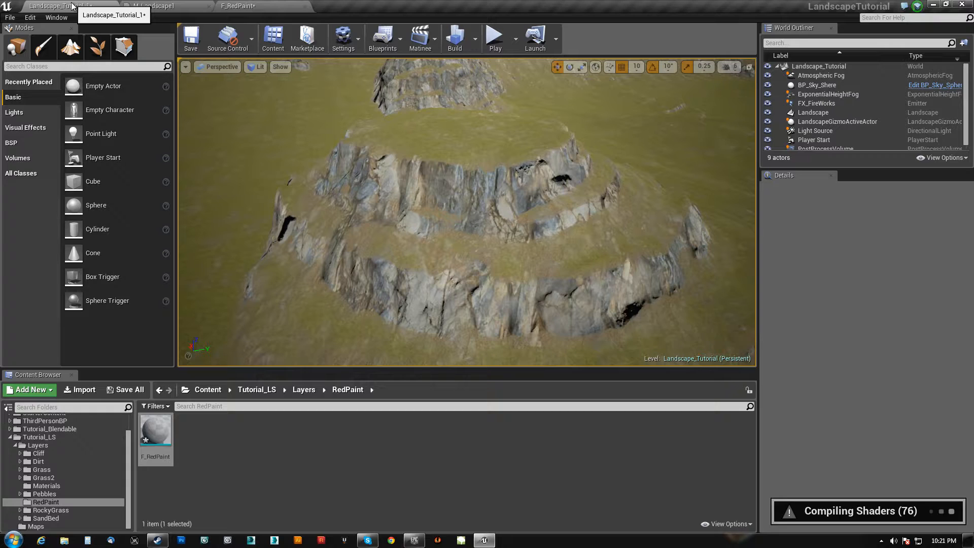
{"action": "left_click", "coordinate": [158, 456]}
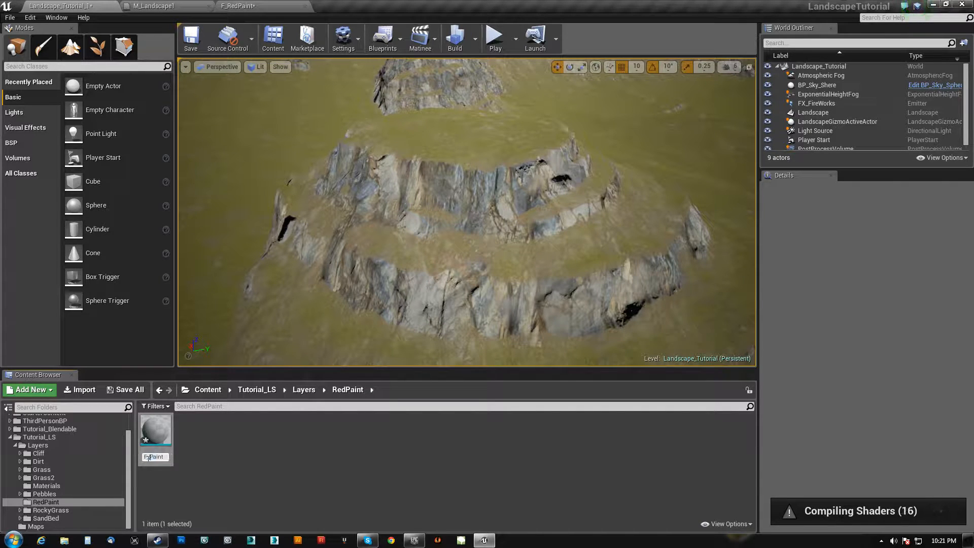
{"action": "type", "text": "F_Paint"}
{"action": "key", "text": "Return"}
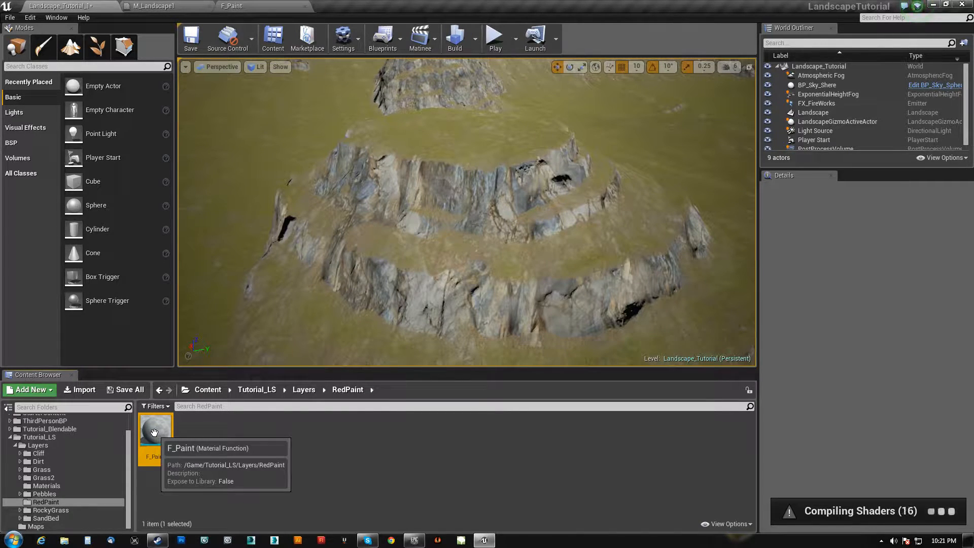
Add the F_Paint function to the M_Landscape1 material graph, above the last MatLayerBlend_Standard node.
{"action": "left_click", "coordinate": [170, 6]}
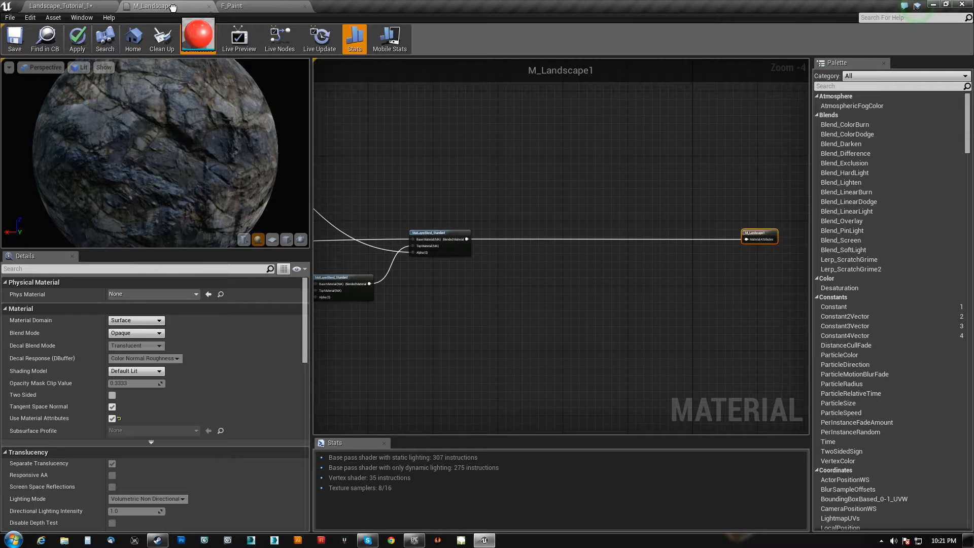
{"action": "scroll", "coordinate": [439, 157], "scroll_direction": "up", "scroll_amount": 4}
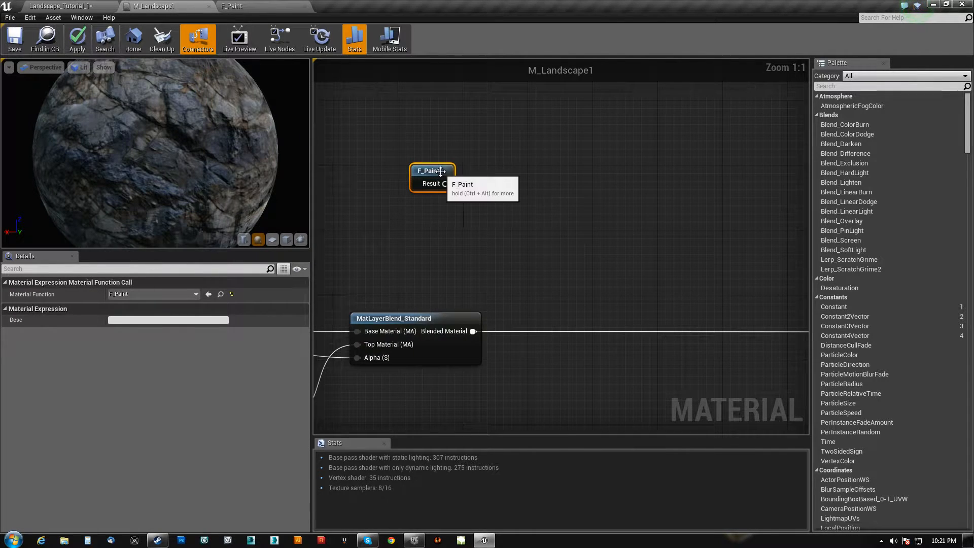
{"action": "left_click_drag", "start_coordinate": [440, 156], "coordinate": [462, 203]}
{"action": "mouse_move", "coordinate": [491, 244]}
{"action": "right_mouse_down"}
{"action": "mouse_move", "coordinate": [499, 178]}
{"action": "mouse_move", "coordinate": [499, 229]}
{"action": "right_mouse_up"}
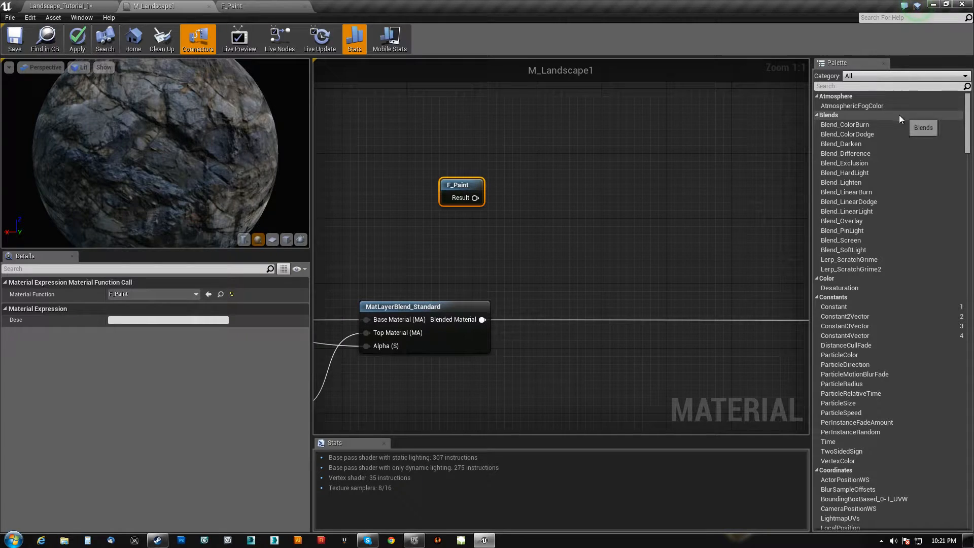
Find the LandscapeLayerBlend expression in the palette and add it to the graph beside the last MatLayerBlend_Standard node.
{"action": "left_click", "coordinate": [861, 86]}
{"action": "type", "text": "land"}
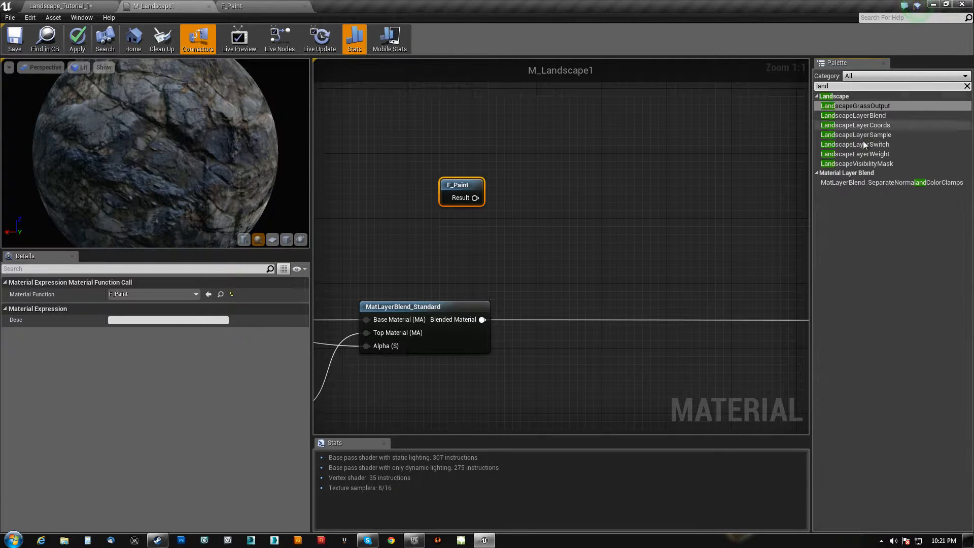
{"action": "left_click_drag", "start_coordinate": [878, 115], "coordinate": [602, 272]}
{"action": "left_click", "coordinate": [595, 236]}
{"action": "left_click", "coordinate": [592, 276]}
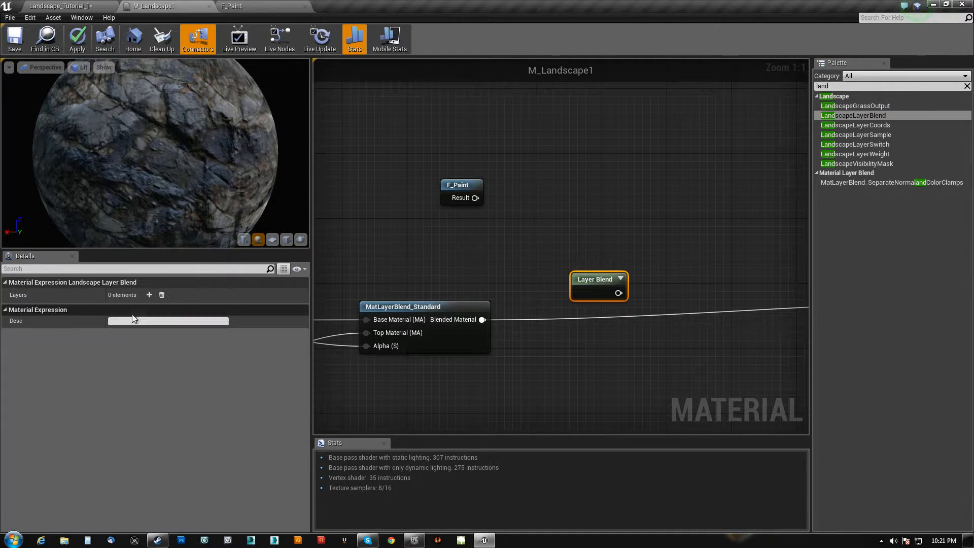
Add two layers to the Layer Blend node and name them DynamicBase and Paint.
{"action": "left_click", "coordinate": [150, 294]}
{"action": "left_click", "coordinate": [150, 294]}
{"action": "left_click", "coordinate": [136, 319]}
{"action": "type", "text": "Base"}
{"action": "key", "text": "Return"}
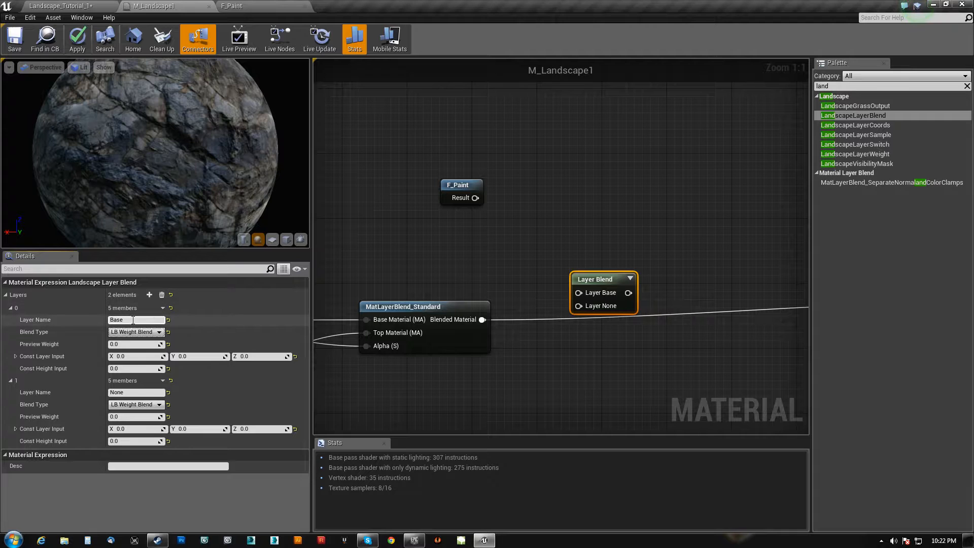
{"action": "key", "text": "Home"}
{"action": "type", "text": "Dynamic"}
{"action": "key", "text": "Return"}
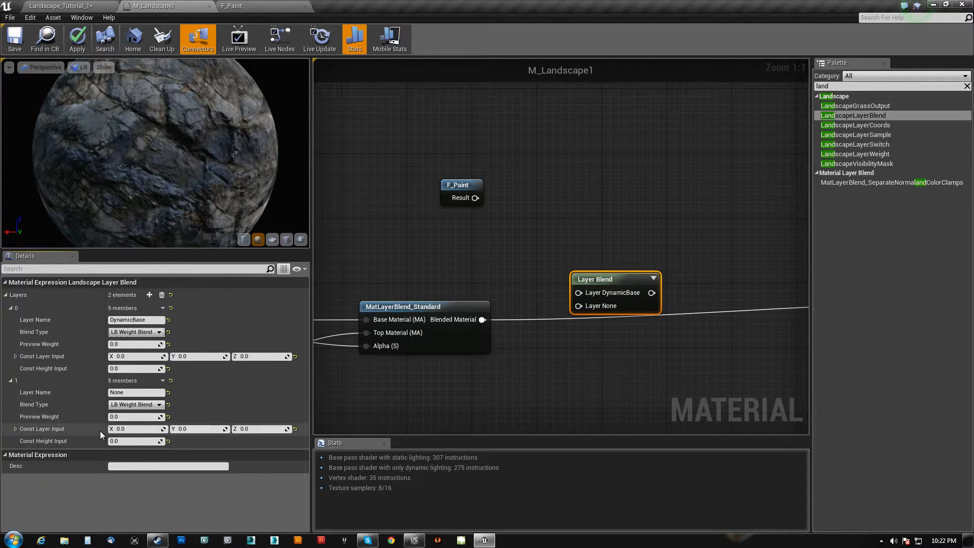
{"action": "type", "text": "Paint"}
{"action": "key", "text": "Return"}
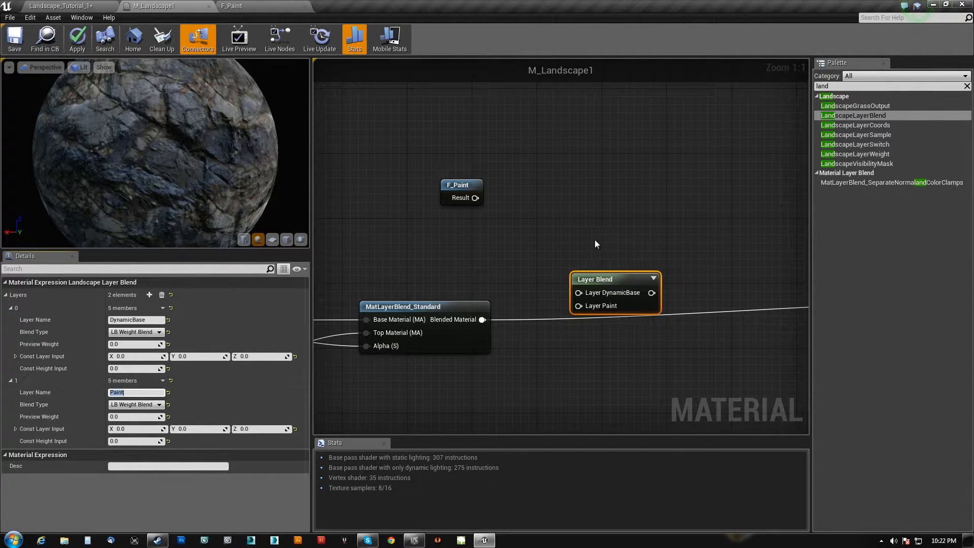
Try to connect F_Paint's Result directly to the Layer Paint input, and move the Layer Blend node farther away.
{"action": "right_click_drag", "start_coordinate": [559, 234], "coordinate": [553, 222]}
{"action": "mouse_move", "coordinate": [468, 186]}
{"action": "left_mouse_down"}
{"action": "mouse_move", "coordinate": [561, 262]}
{"action": "mouse_move", "coordinate": [561, 296]}
{"action": "mouse_move", "coordinate": [587, 294]}
{"action": "mouse_move", "coordinate": [571, 297]}
{"action": "left_mouse_up"}
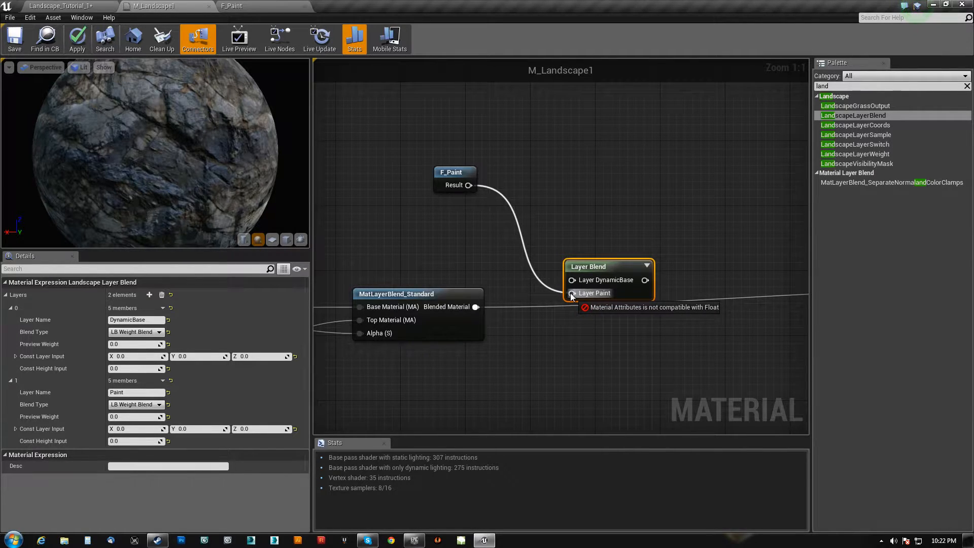
{"action": "left_click_drag", "start_coordinate": [572, 295], "coordinate": [675, 229]}
Add a BreakMaterialAttributes node to the last MatLayerBlend_Standard's Blended Material output and connect its BaseColor to Layer DynamicBase.
{"action": "right_click_drag", "start_coordinate": [475, 312], "coordinate": [451, 299]}
{"action": "left_click_drag", "start_coordinate": [450, 293], "coordinate": [485, 293]}
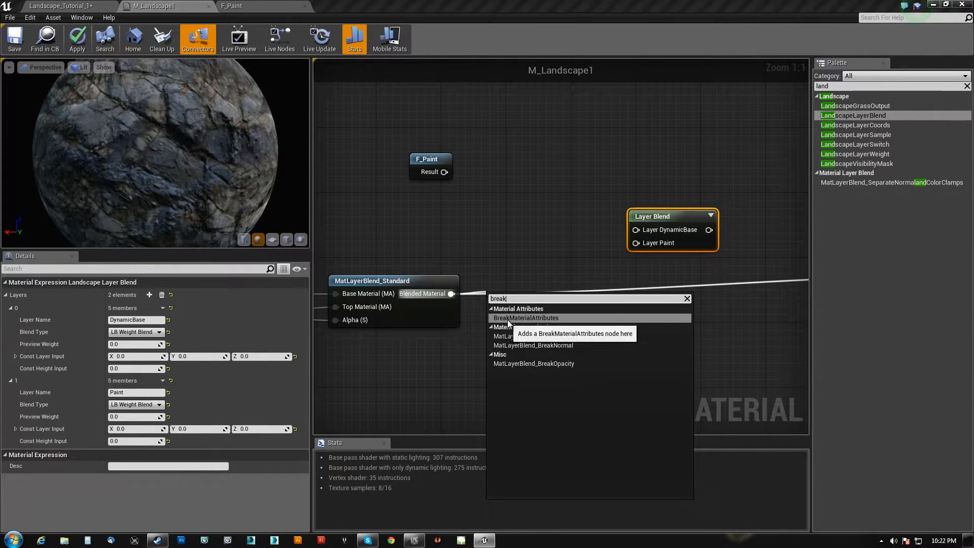
{"action": "left_click", "coordinate": [512, 315]}
{"action": "left_click", "coordinate": [428, 273]}
{"action": "left_click", "coordinate": [429, 282]}
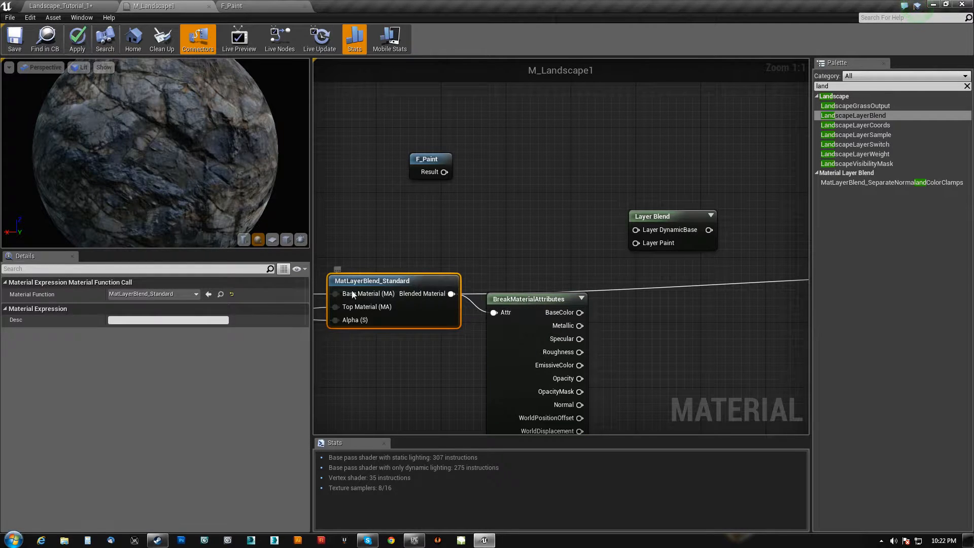
{"action": "left_click_drag", "start_coordinate": [536, 301], "coordinate": [634, 237]}
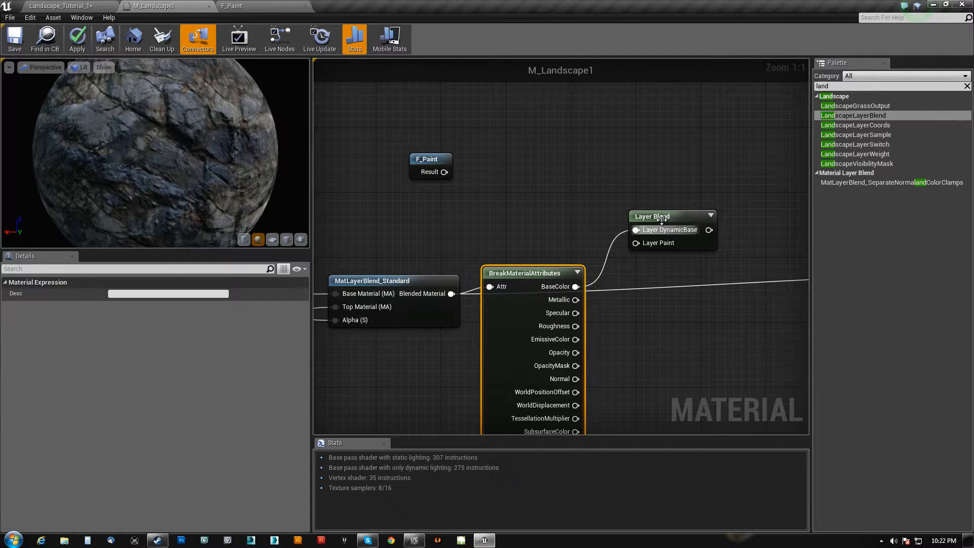
Duplicate the BreakMaterialAttributes node, place the copy above the original, and feed it with F_Paint's Result.
{"action": "key", "text": "ctrl+w"}
{"action": "right_click_drag", "start_coordinate": [637, 319], "coordinate": [580, 366]}
{"action": "scroll", "coordinate": [581, 366], "scroll_direction": "down", "scroll_amount": 2}
{"action": "left_click_drag", "start_coordinate": [558, 342], "coordinate": [527, 80]}
{"action": "left_click_drag", "start_coordinate": [435, 253], "coordinate": [434, 90]}
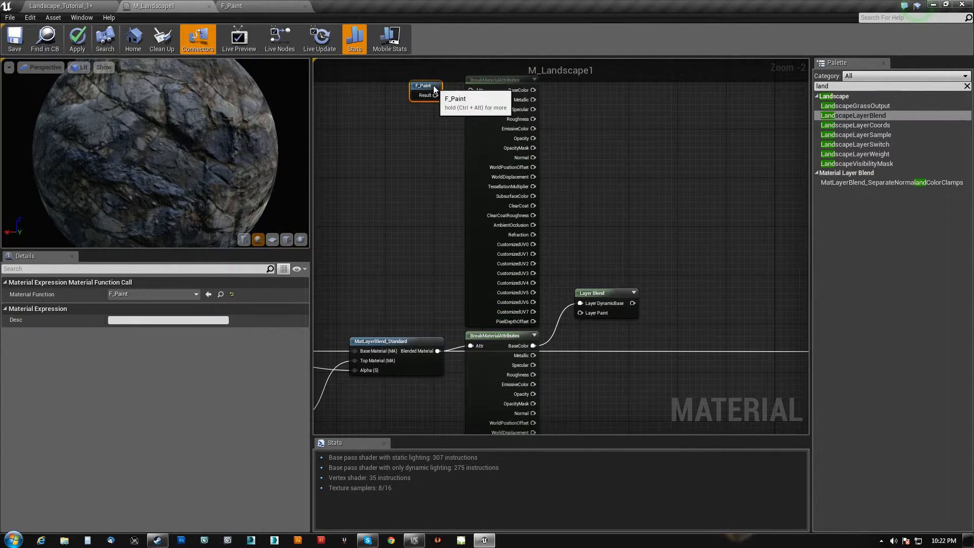
{"action": "right_click_drag", "start_coordinate": [423, 178], "coordinate": [547, 233]}
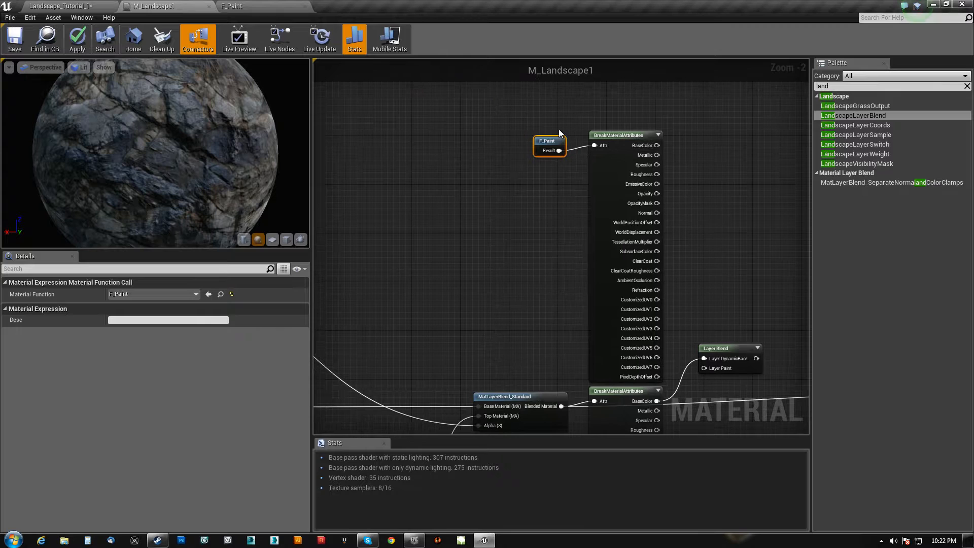
{"action": "mouse_move", "coordinate": [549, 142]}
{"action": "left_mouse_down"}
{"action": "mouse_move", "coordinate": [549, 111]}
{"action": "mouse_move", "coordinate": [543, 142]}
{"action": "left_mouse_up"}
Straighten the MatLayerBlend_Standard node's position and connect BaseColor of F_Paint's BreakMaterialAttributes node to the Layer Paint input.
{"action": "right_click_drag", "start_coordinate": [516, 305], "coordinate": [461, 154]}
{"action": "left_click", "coordinate": [458, 302]}
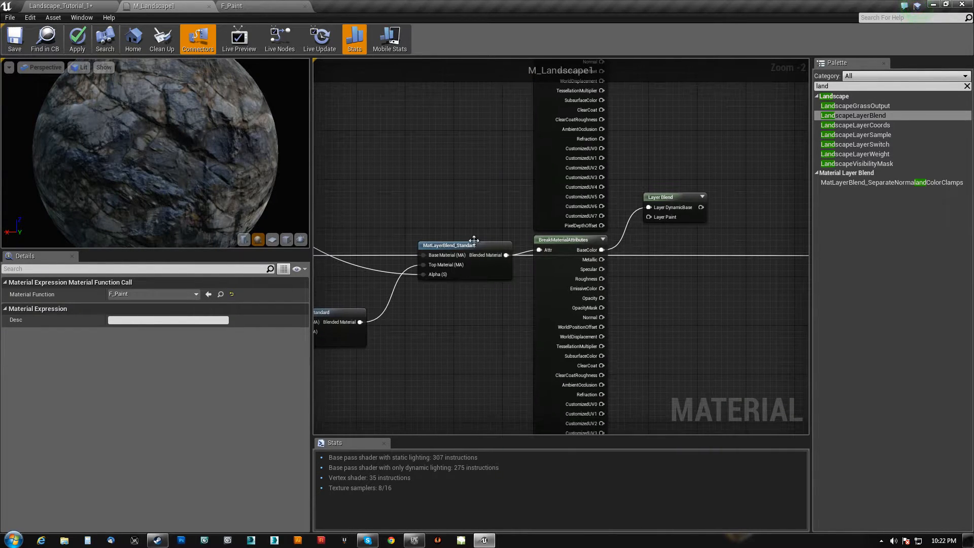
{"action": "left_click", "coordinate": [476, 254]}
{"action": "left_click_drag", "start_coordinate": [482, 245], "coordinate": [470, 236]}
{"action": "right_click_drag", "start_coordinate": [486, 195], "coordinate": [403, 228]}
{"action": "right_click_drag", "start_coordinate": [565, 170], "coordinate": [556, 252]}
{"action": "left_click_drag", "start_coordinate": [561, 330], "coordinate": [509, 109]}
{"action": "right_click_drag", "start_coordinate": [657, 241], "coordinate": [579, 152]}
Add a MakeMaterialAttributes node, feed its BaseColor from the Layer Blend, and connect its output to M_Landscape1's Material Attributes.
{"action": "right_click", "coordinate": [576, 230]}
{"action": "type", "text": "make"}
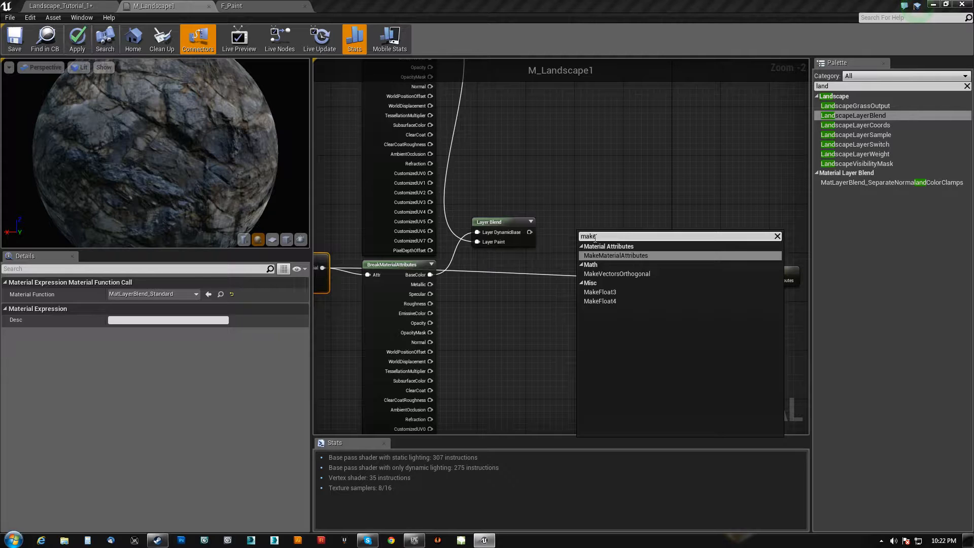
{"action": "left_click", "coordinate": [608, 255]}
{"action": "left_click_drag", "start_coordinate": [596, 238], "coordinate": [563, 234]}
{"action": "left_click_drag", "start_coordinate": [625, 226], "coordinate": [752, 280]}
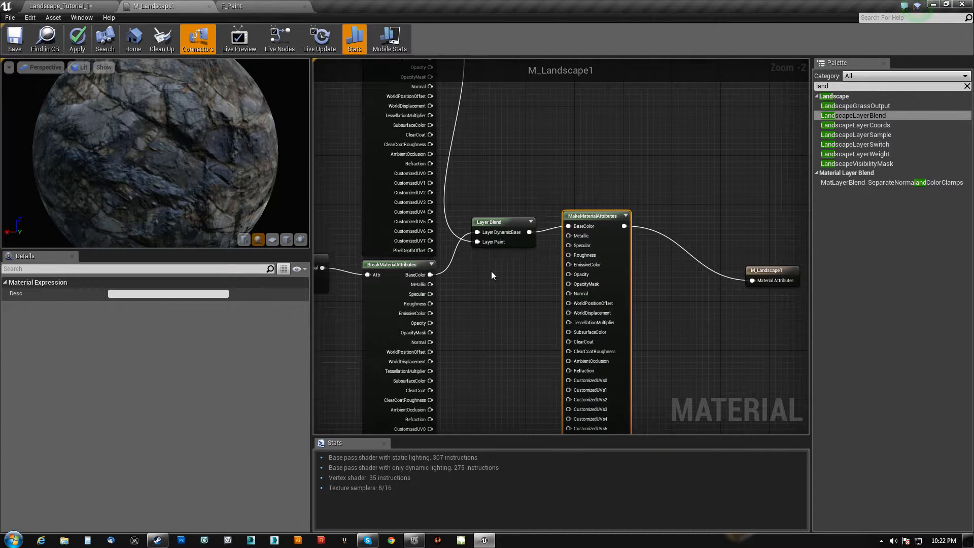
Duplicate the Layer Blend node below the original and check which material attributes the F_Paint function feeds.
{"action": "right_click_drag", "start_coordinate": [491, 271], "coordinate": [536, 269]}
{"action": "left_click", "coordinate": [544, 221]}
{"action": "left_click_drag", "start_coordinate": [583, 282], "coordinate": [531, 276]}
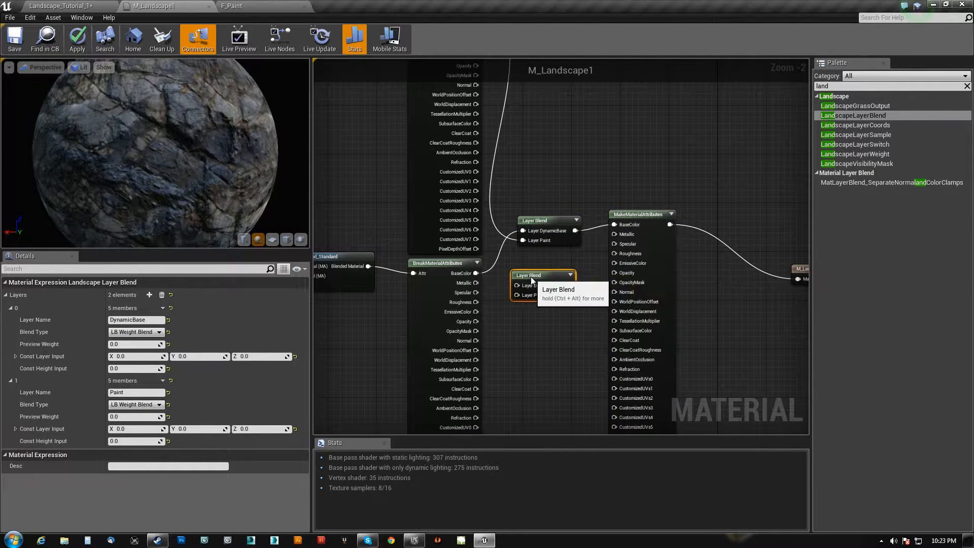
{"action": "left_click", "coordinate": [245, 7]}
{"action": "left_click", "coordinate": [430, 267]}
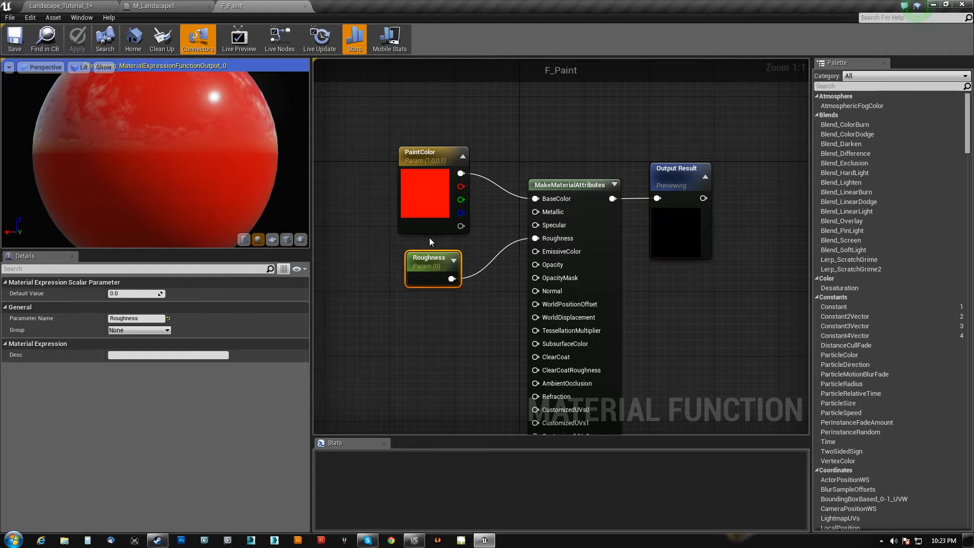
{"action": "right_click_drag", "start_coordinate": [682, 350], "coordinate": [673, 373]}
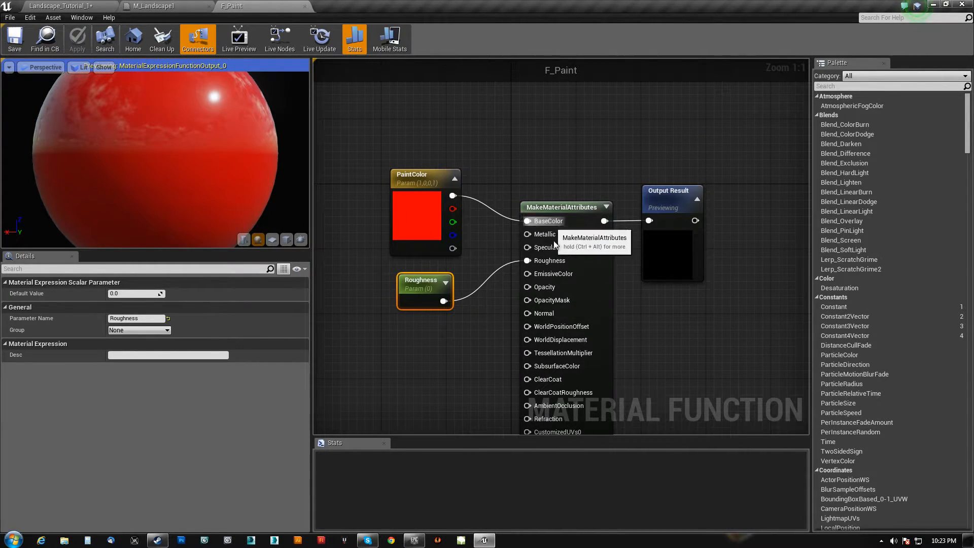
{"action": "left_click", "coordinate": [190, 7]}
Connect Roughness from both BreakMaterialAttributes nodes to the second Layer Blend's matching inputs, and its output to Roughness on MakeMaterialAttributes.
{"action": "right_click_drag", "start_coordinate": [530, 336], "coordinate": [506, 304]}
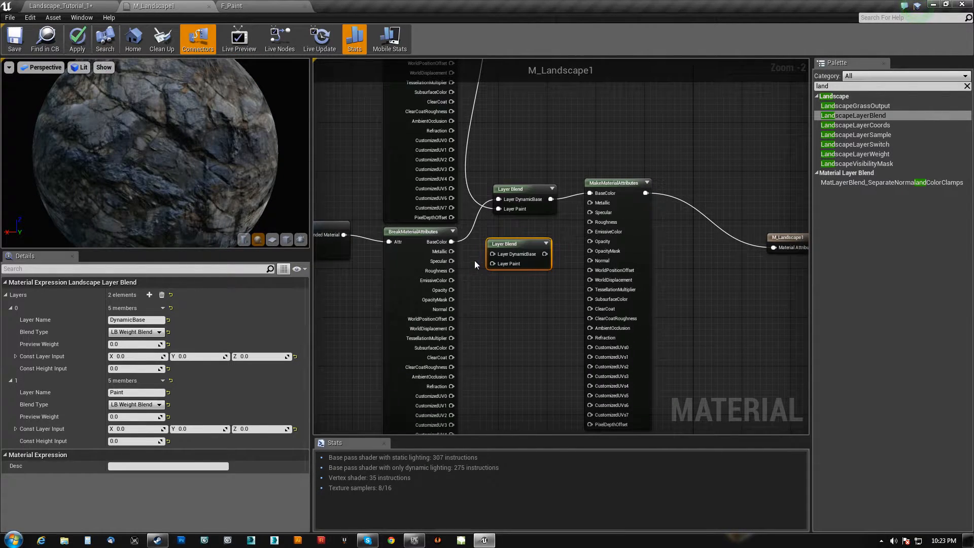
{"action": "right_click_drag", "start_coordinate": [462, 258], "coordinate": [473, 265]}
{"action": "mouse_move", "coordinate": [505, 271]}
{"action": "left_mouse_down"}
{"action": "mouse_move", "coordinate": [474, 301]}
{"action": "mouse_move", "coordinate": [465, 279]}
{"action": "mouse_move", "coordinate": [501, 251]}
{"action": "mouse_move", "coordinate": [474, 42]}
{"action": "mouse_move", "coordinate": [467, 230]}
{"action": "left_mouse_up"}
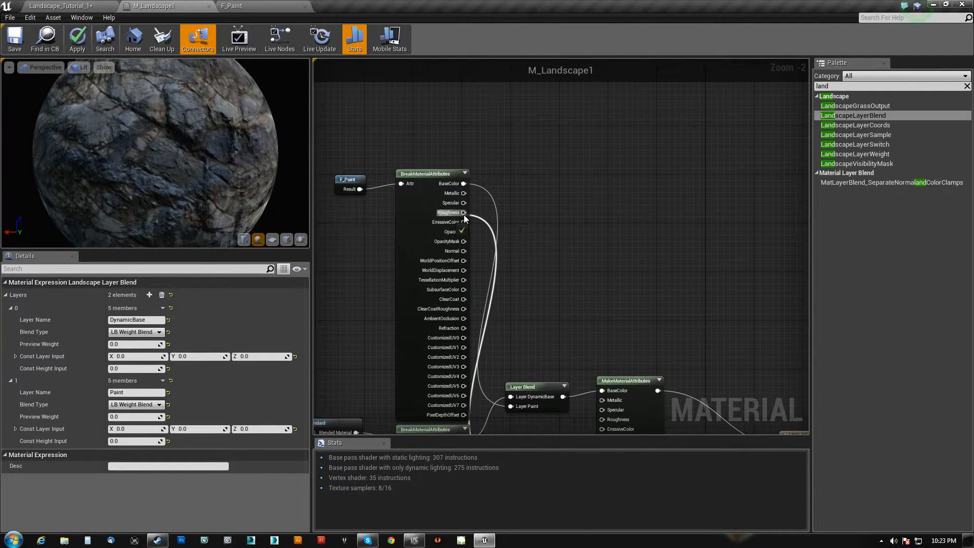
{"action": "right_click_drag", "start_coordinate": [543, 307], "coordinate": [514, 124]}
{"action": "left_click_drag", "start_coordinate": [528, 269], "coordinate": [528, 269]}
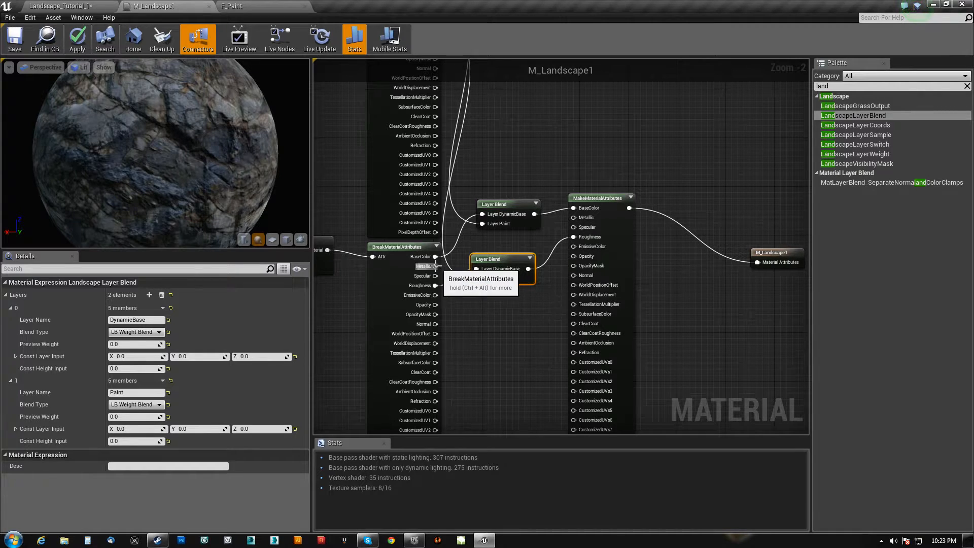
Connect Metallic, Specular and Normal of the dynamic base's BreakMaterialAttributes node directly to the same inputs on MakeMaterialAttributes.
{"action": "left_click_drag", "start_coordinate": [435, 265], "coordinate": [575, 218]}
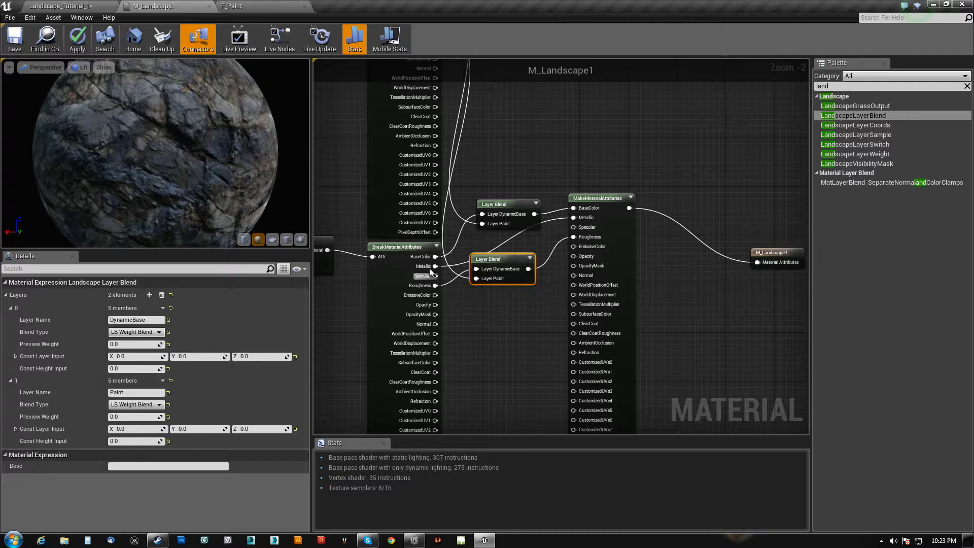
{"action": "left_click_drag", "start_coordinate": [435, 276], "coordinate": [584, 227]}
{"action": "right_click_drag", "start_coordinate": [584, 227], "coordinate": [575, 189]}
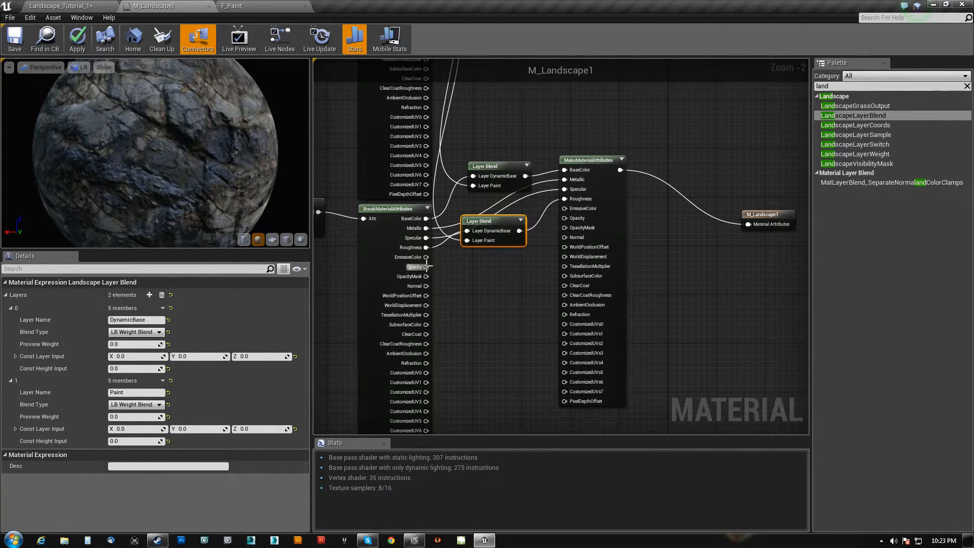
{"action": "left_click_drag", "start_coordinate": [427, 285], "coordinate": [574, 237]}
{"action": "right_click_drag", "start_coordinate": [501, 294], "coordinate": [509, 318]}
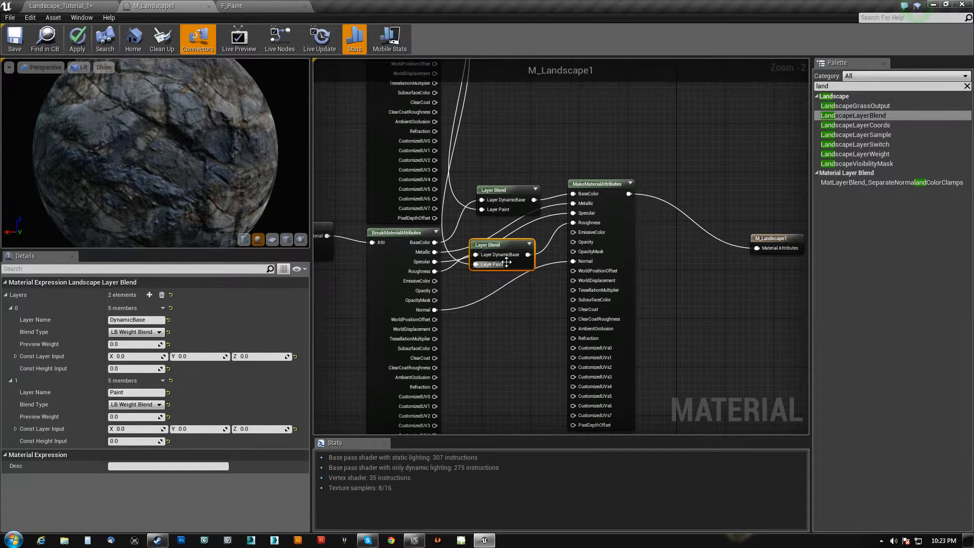
Move the second Layer Blend closer beneath the first and align the M_Landscape1 node beside MakeMaterialAttributes.
{"action": "left_click_drag", "start_coordinate": [505, 248], "coordinate": [513, 235]}
{"action": "right_click_drag", "start_coordinate": [667, 249], "coordinate": [617, 274]}
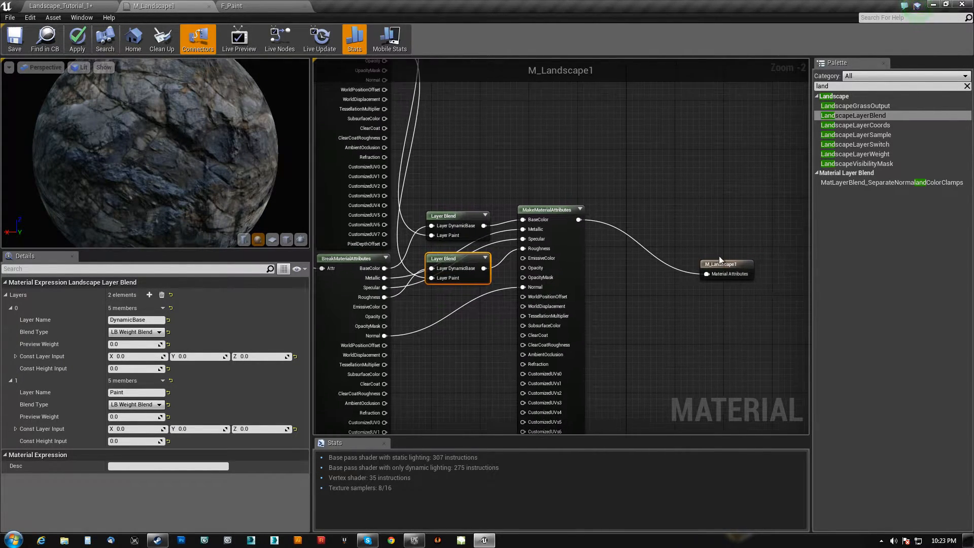
{"action": "left_click_drag", "start_coordinate": [721, 265], "coordinate": [650, 211]}
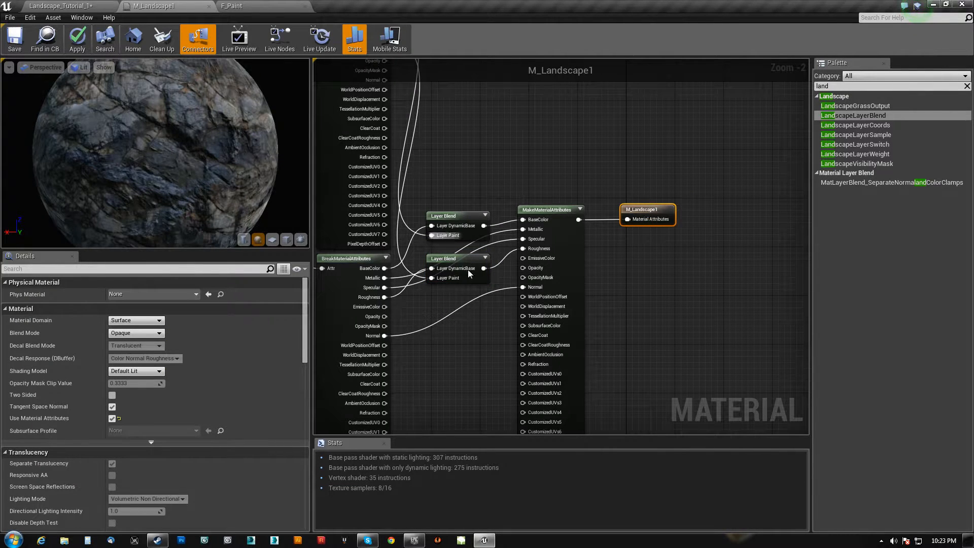
Review the finished node connections and apply the changes to M_Landscape1.
{"action": "right_click_drag", "start_coordinate": [474, 201], "coordinate": [637, 191]}
{"action": "scroll", "coordinate": [531, 284], "scroll_direction": "down", "scroll_amount": 4}
{"action": "right_click_drag", "start_coordinate": [510, 253], "coordinate": [484, 206]}
{"action": "scroll", "coordinate": [523, 212], "scroll_direction": "up", "scroll_amount": 5}
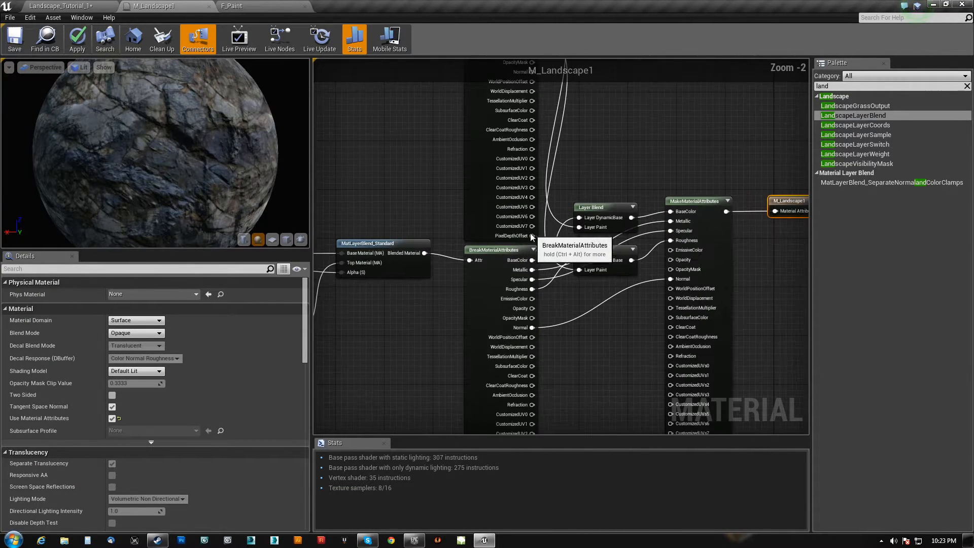
{"action": "scroll", "coordinate": [522, 212], "scroll_direction": "down", "scroll_amount": 1}
{"action": "left_click", "coordinate": [81, 46]}
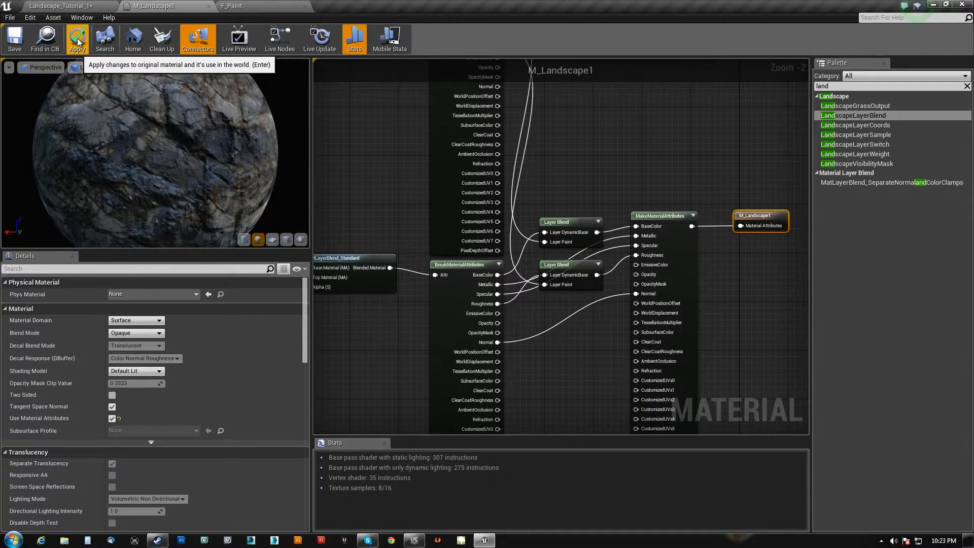
Return to the Landscape_Tutorial_1 level, select the landscape, and switch the Landscape editor to Paint mode.
{"action": "left_click", "coordinate": [89, 7]}
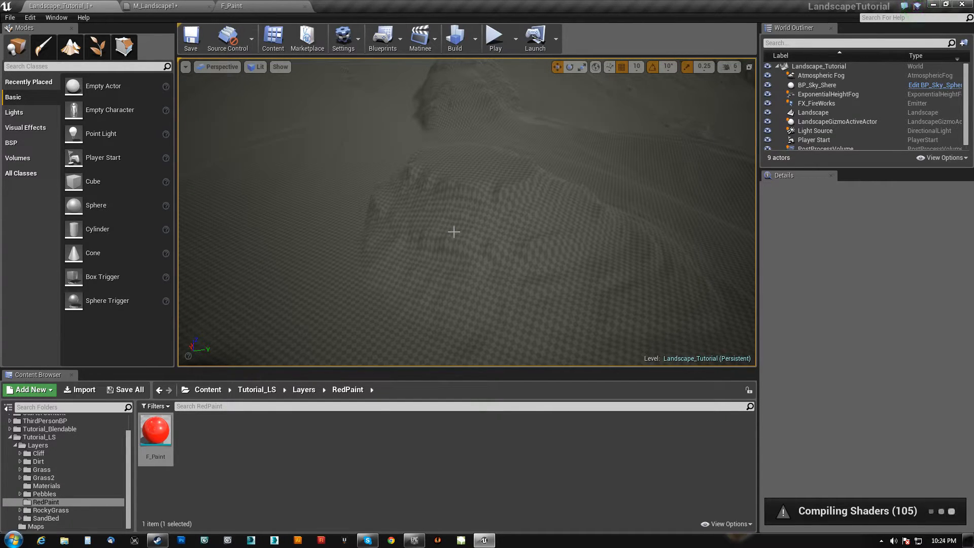
{"action": "right_click_drag", "start_coordinate": [559, 198], "coordinate": [522, 198]}
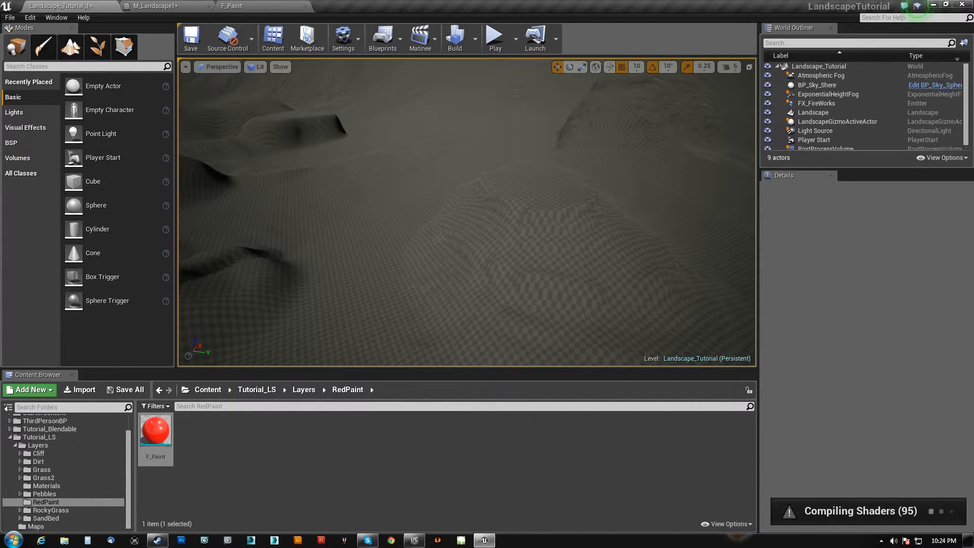
{"action": "left_click", "coordinate": [419, 215]}
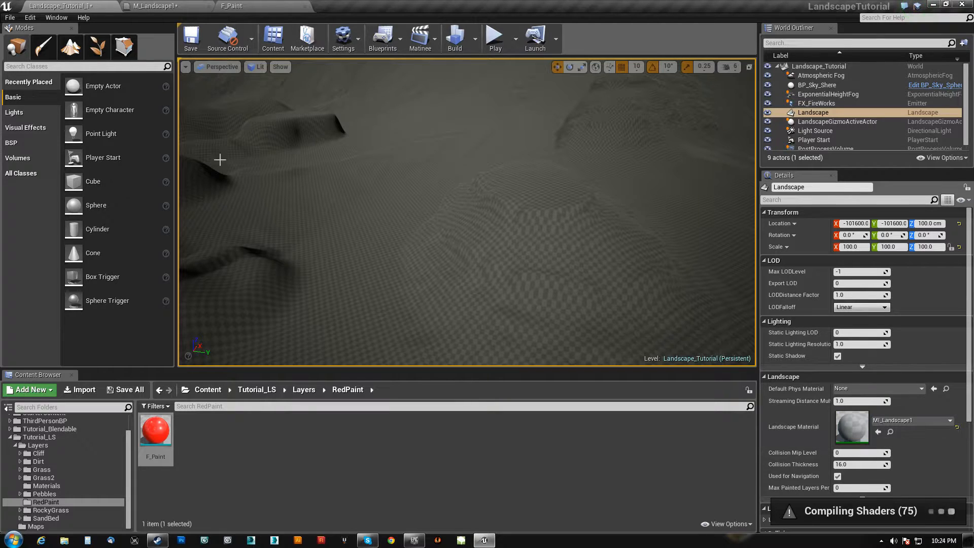
{"action": "left_click", "coordinate": [70, 46]}
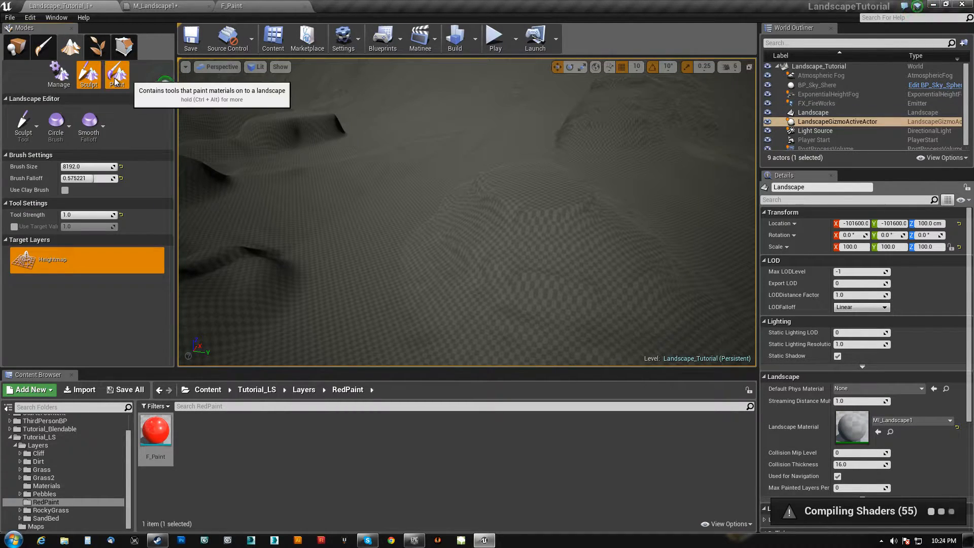
{"action": "left_click", "coordinate": [117, 77]}
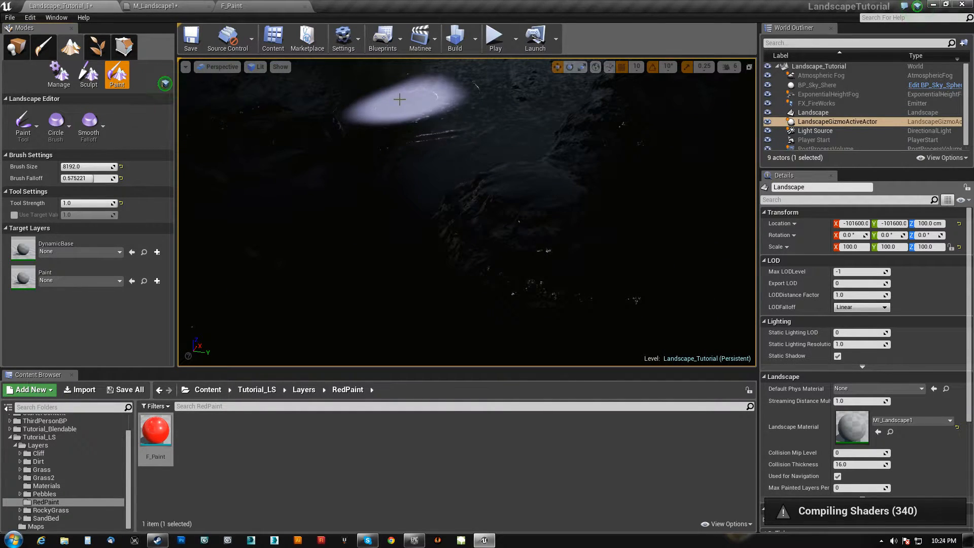
Bring the whole landscape into view and open the Tutorial_LS/Layers/Materials folder in the Content Browser.
{"action": "mouse_move", "coordinate": [487, 203]}
{"action": "right_mouse_down"}
{"action": "mouse_move", "coordinate": [397, 59]}
{"action": "mouse_move", "coordinate": [436, 177]}
{"action": "mouse_move", "coordinate": [431, 170]}
{"action": "mouse_move", "coordinate": [348, 186]}
{"action": "mouse_move", "coordinate": [421, 180]}
{"action": "right_mouse_up"}
{"action": "right_click_drag", "start_coordinate": [454, 128], "coordinate": [632, 303]}
{"action": "mouse_move", "coordinate": [467, 203]}
{"action": "right_mouse_down"}
{"action": "mouse_move", "coordinate": [550, 256]}
{"action": "mouse_move", "coordinate": [526, 223]}
{"action": "right_mouse_up"}
{"action": "left_click", "coordinate": [44, 486]}
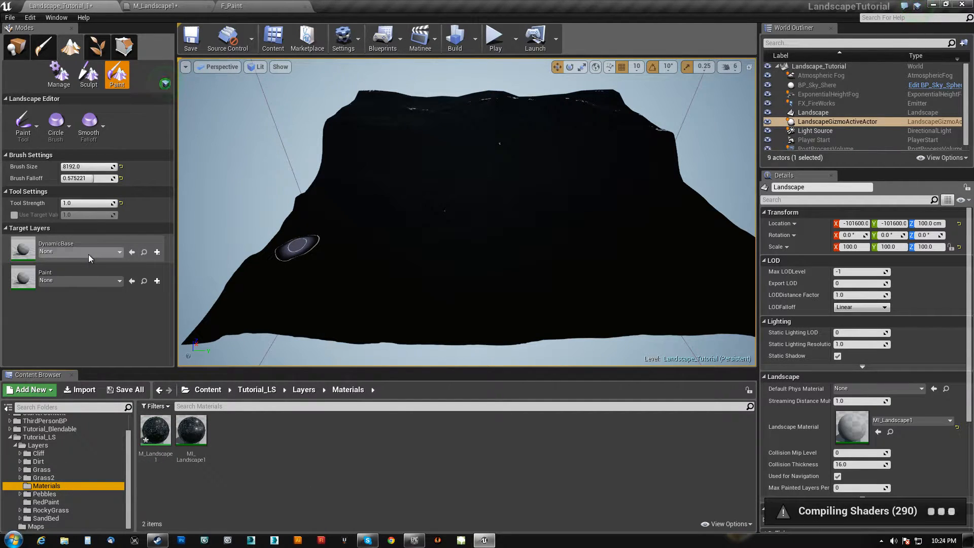
Select the DynamicBase target layer and try to paint it onto the landscape.
{"action": "left_click", "coordinate": [27, 251]}
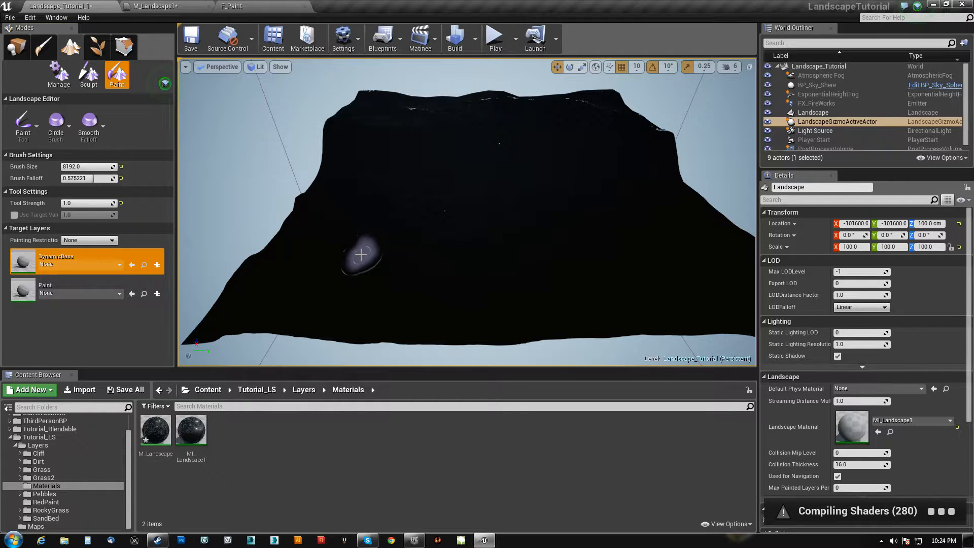
{"action": "left_click", "coordinate": [361, 255]}
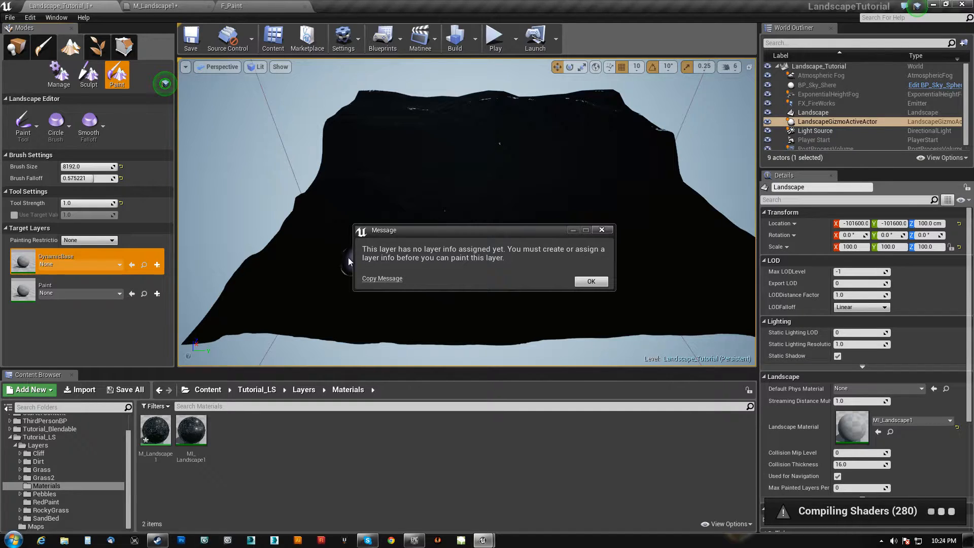
{"action": "left_click", "coordinate": [603, 284]}
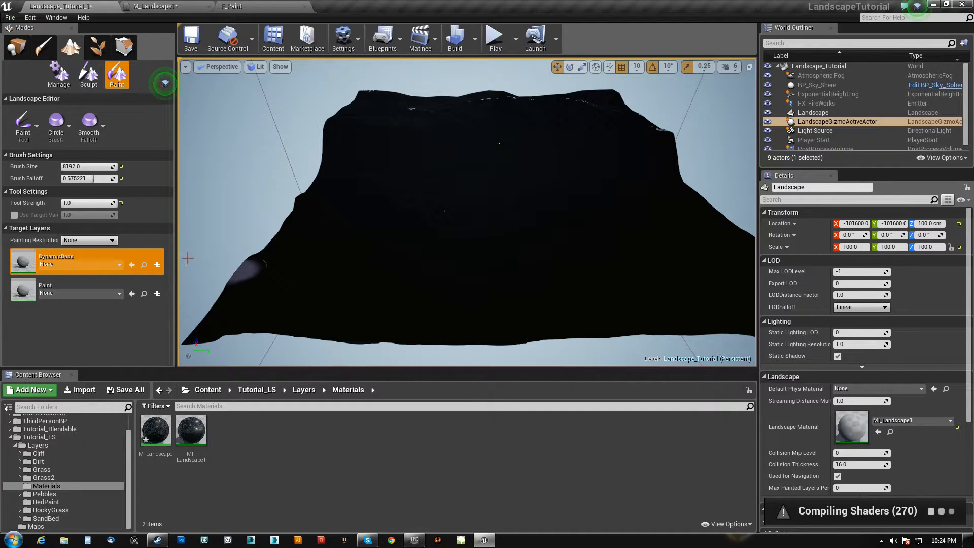
Create a Weight-Blended Layer (normal) info object for DynamicBase in the Tutorial_LS/Layers/Materials folder.
{"action": "left_click", "coordinate": [157, 265]}
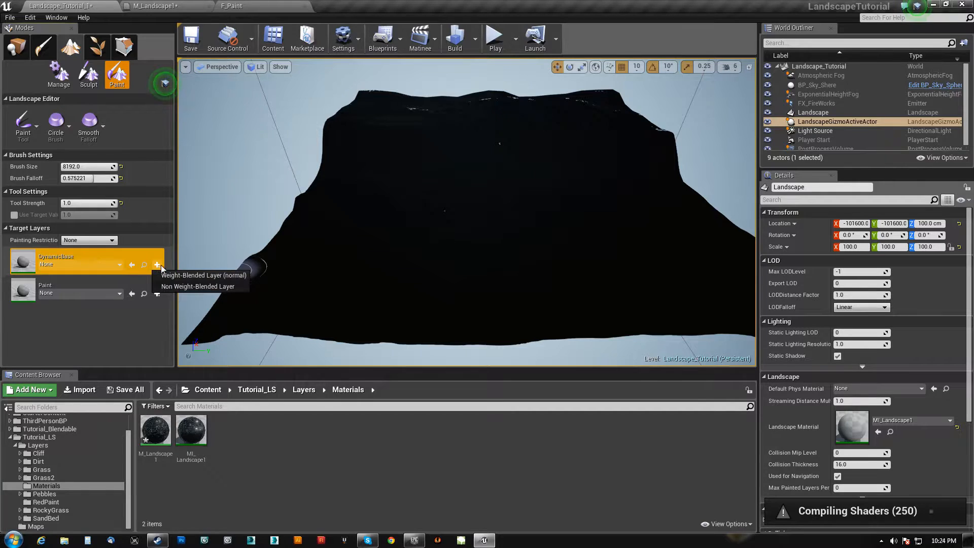
{"action": "left_click", "coordinate": [218, 273]}
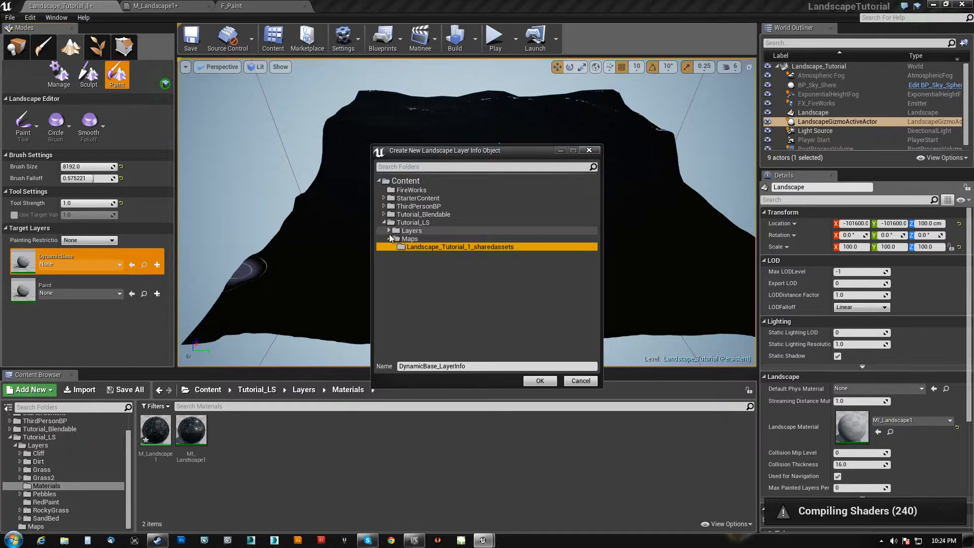
{"action": "left_click", "coordinate": [389, 233]}
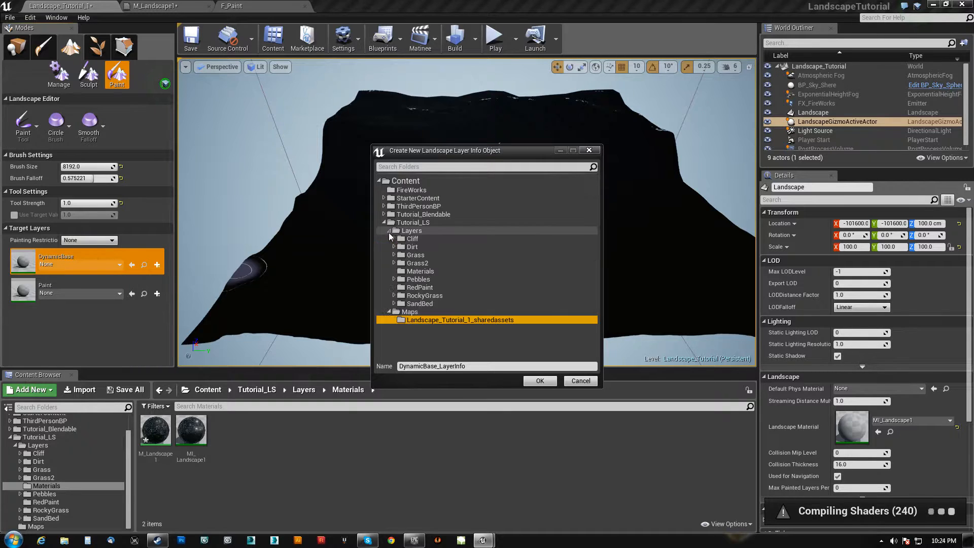
{"action": "left_click", "coordinate": [413, 271]}
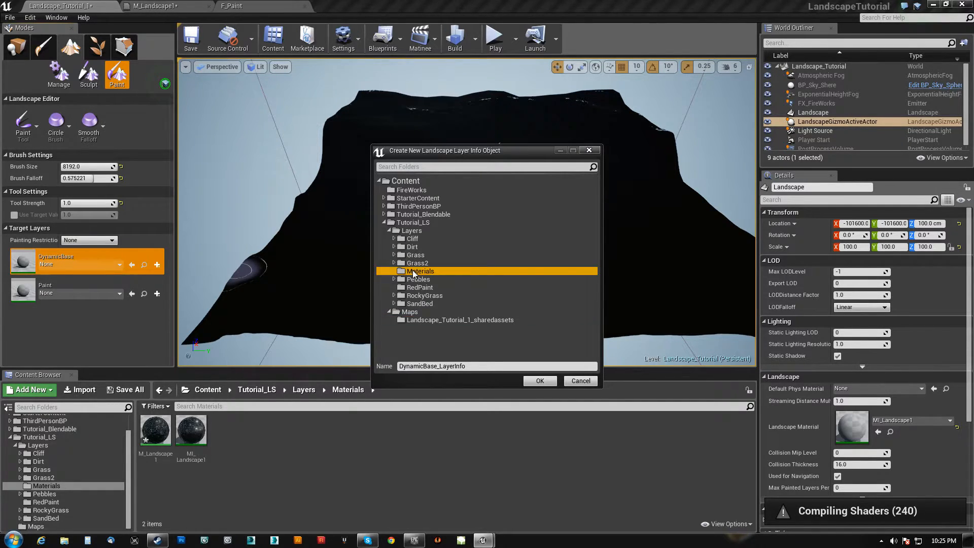
{"action": "left_click", "coordinate": [554, 384]}
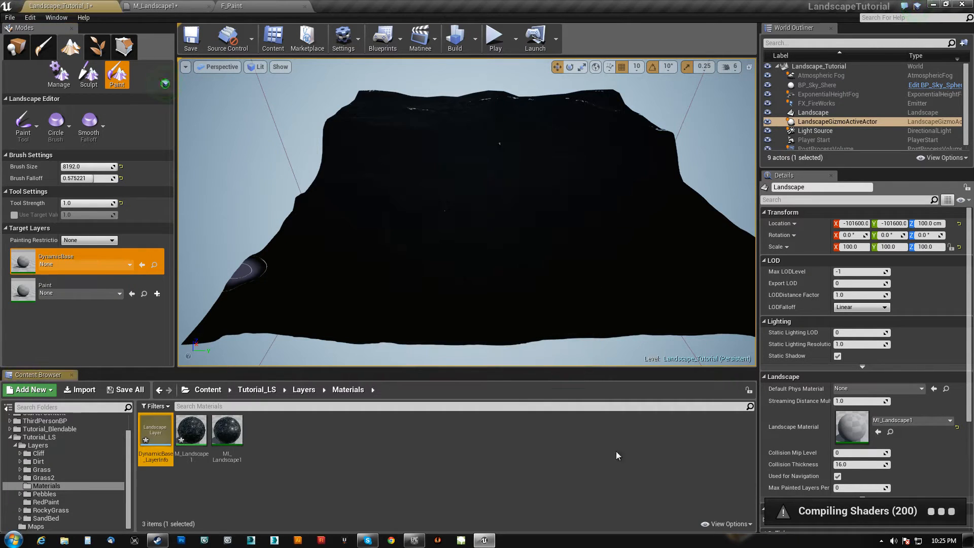
Create a Weight-Blended Layer (normal) info object for the Paint layer in the Tutorial_LS/Layers/Materials folder.
{"action": "left_click", "coordinate": [157, 293]}
{"action": "left_click", "coordinate": [203, 304]}
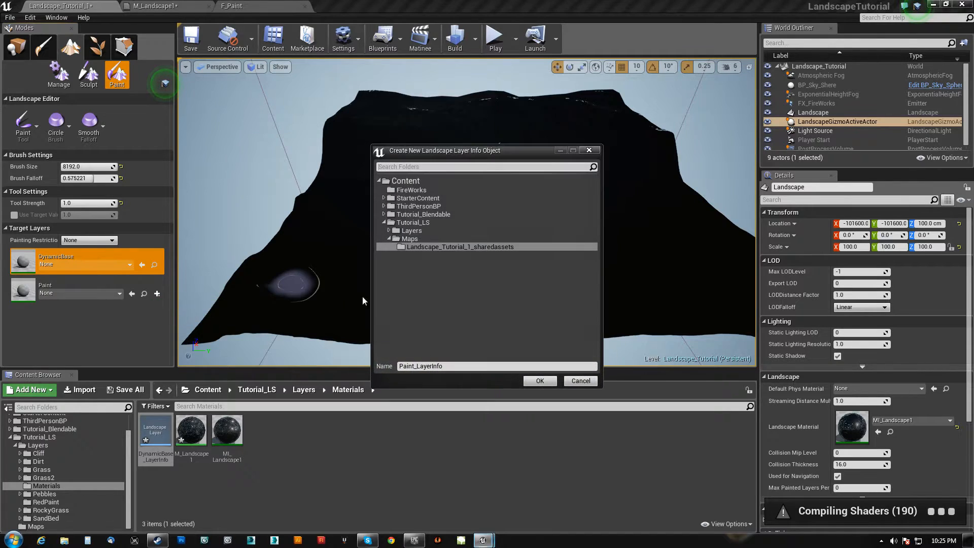
{"action": "left_click", "coordinate": [388, 231]}
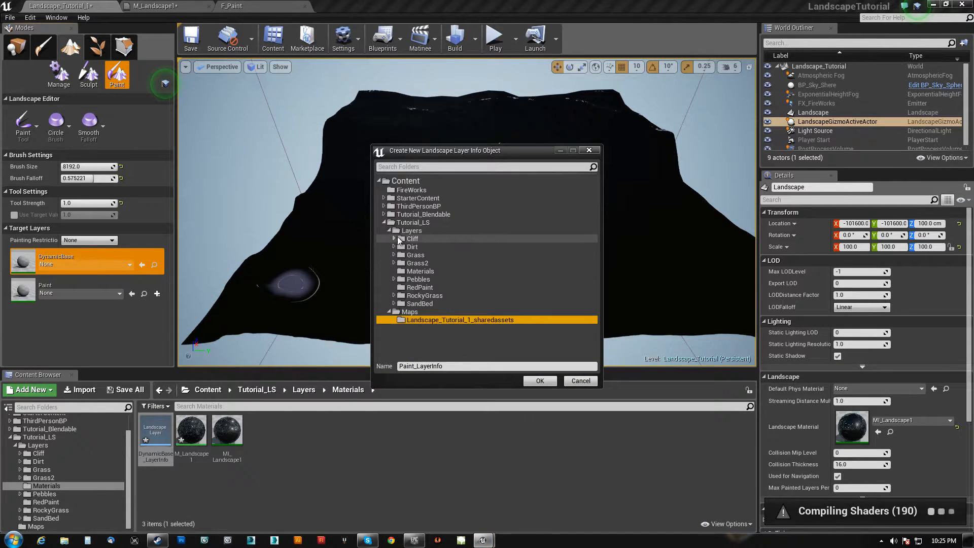
{"action": "left_click", "coordinate": [420, 271]}
{"action": "left_click", "coordinate": [539, 380]}
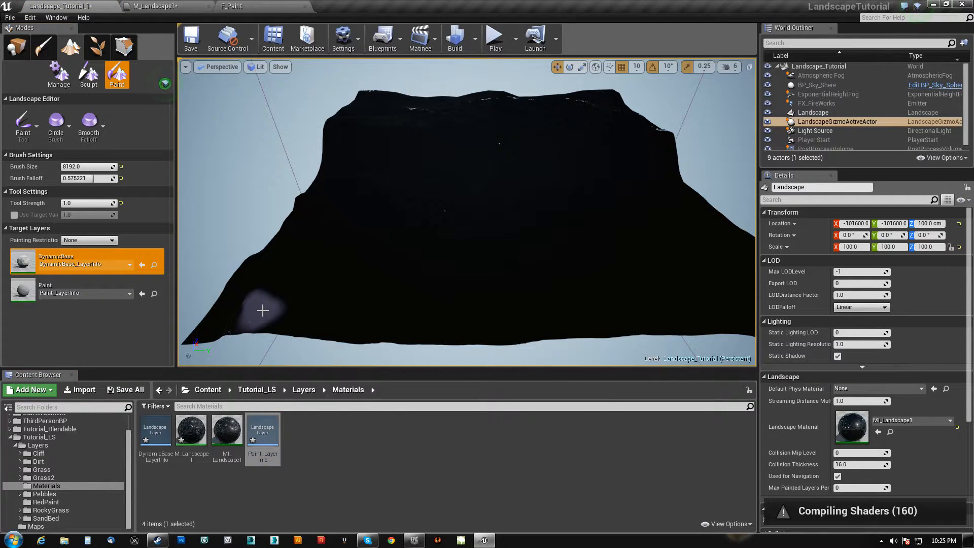
Paint the DynamicBase layer onto the landscape from its near corner inward.
{"action": "mouse_move", "coordinate": [283, 298]}
{"action": "left_mouse_down"}
{"action": "mouse_move", "coordinate": [321, 314]}
{"action": "mouse_move", "coordinate": [289, 277]}
{"action": "mouse_move", "coordinate": [209, 329]}
{"action": "left_mouse_up"}
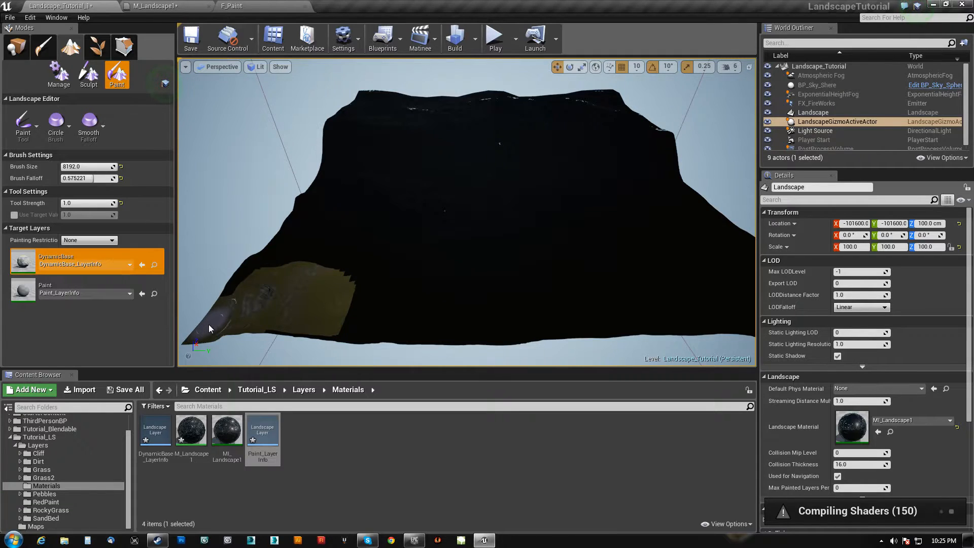
{"action": "mouse_move", "coordinate": [337, 301]}
{"action": "right_mouse_down"}
{"action": "mouse_move", "coordinate": [296, 342]}
{"action": "mouse_move", "coordinate": [315, 304]}
{"action": "mouse_move", "coordinate": [355, 284]}
{"action": "mouse_move", "coordinate": [327, 307]}
{"action": "mouse_move", "coordinate": [333, 275]}
{"action": "right_mouse_up"}
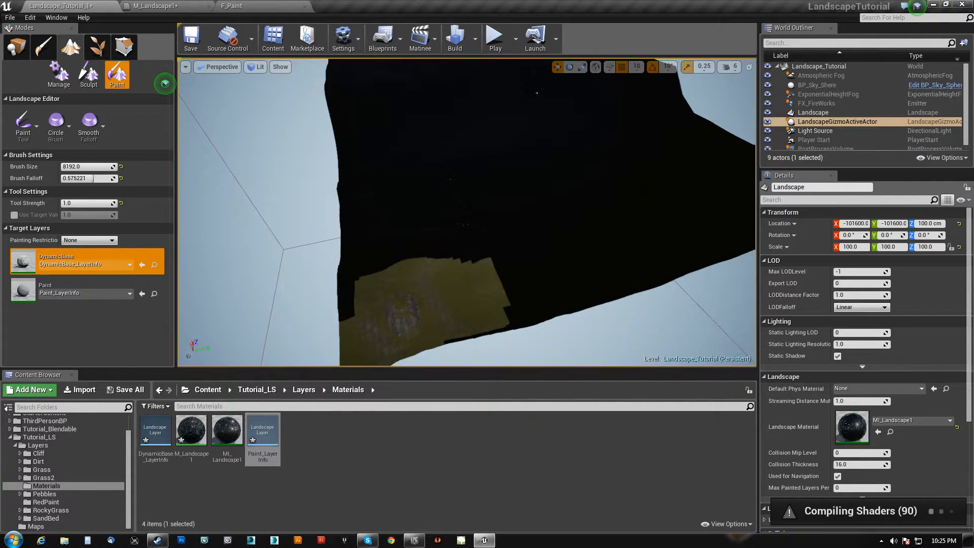
{"action": "right_click_drag", "start_coordinate": [467, 223], "coordinate": [464, 131]}
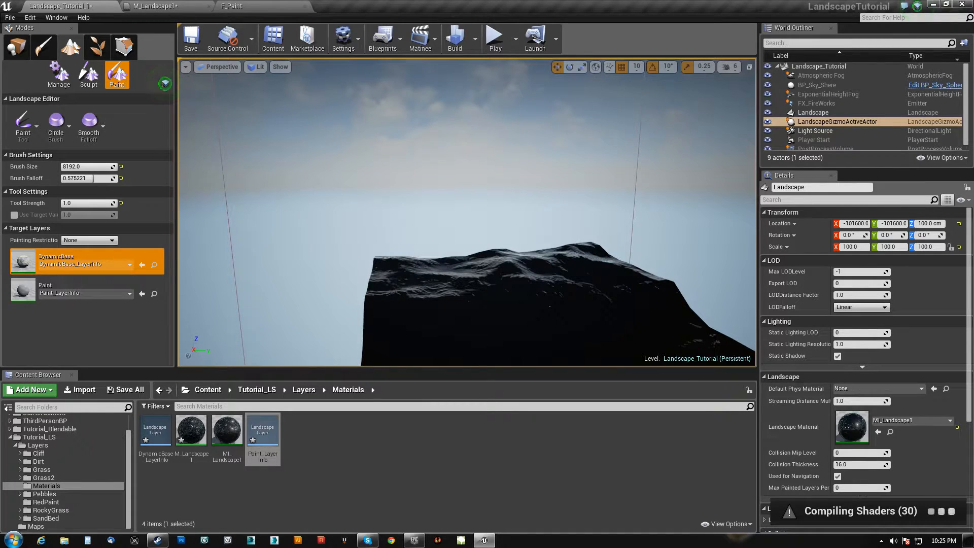
{"action": "mouse_move", "coordinate": [466, 213]}
{"action": "right_mouse_down"}
{"action": "mouse_move", "coordinate": [461, 206]}
{"action": "mouse_move", "coordinate": [476, 239]}
{"action": "mouse_move", "coordinate": [503, 257]}
{"action": "mouse_move", "coordinate": [548, 259]}
{"action": "mouse_move", "coordinate": [539, 250]}
{"action": "mouse_move", "coordinate": [552, 232]}
{"action": "mouse_move", "coordinate": [545, 258]}
{"action": "right_mouse_up"}
{"action": "mouse_move", "coordinate": [376, 274]}
{"action": "right_mouse_down"}
{"action": "mouse_move", "coordinate": [383, 350]}
{"action": "mouse_move", "coordinate": [387, 285]}
{"action": "right_mouse_up"}
{"action": "left_click_drag", "start_coordinate": [387, 284], "coordinate": [489, 205]}
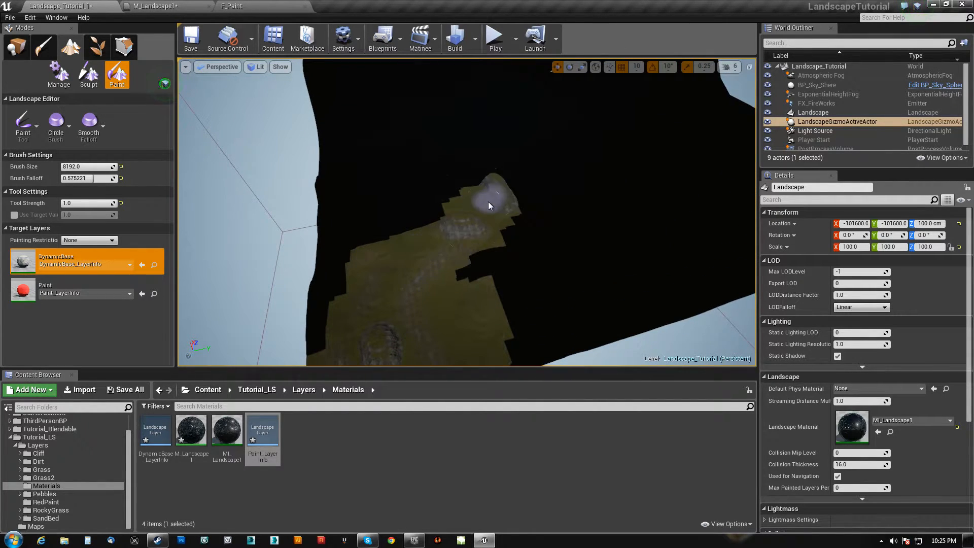
Raise the brush size to its 65536 maximum and paint DynamicBase over all remaining black areas of the landscape.
{"action": "left_click", "coordinate": [90, 167]}
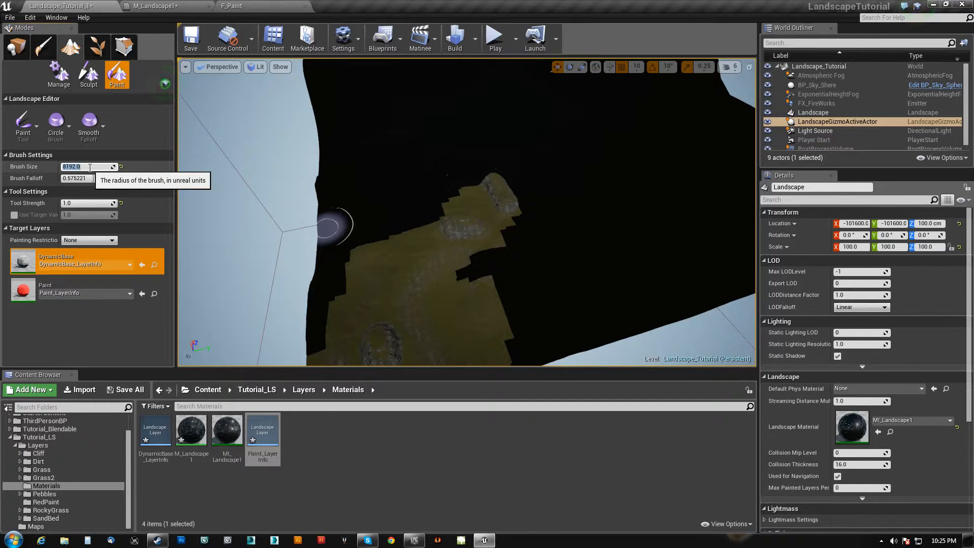
{"action": "type", "text": "80000"}
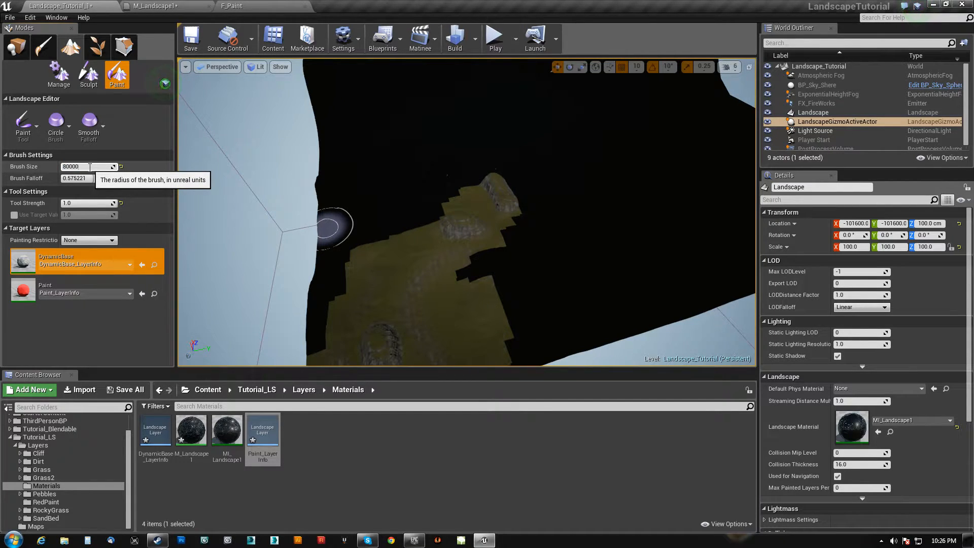
{"action": "key", "text": "Return"}
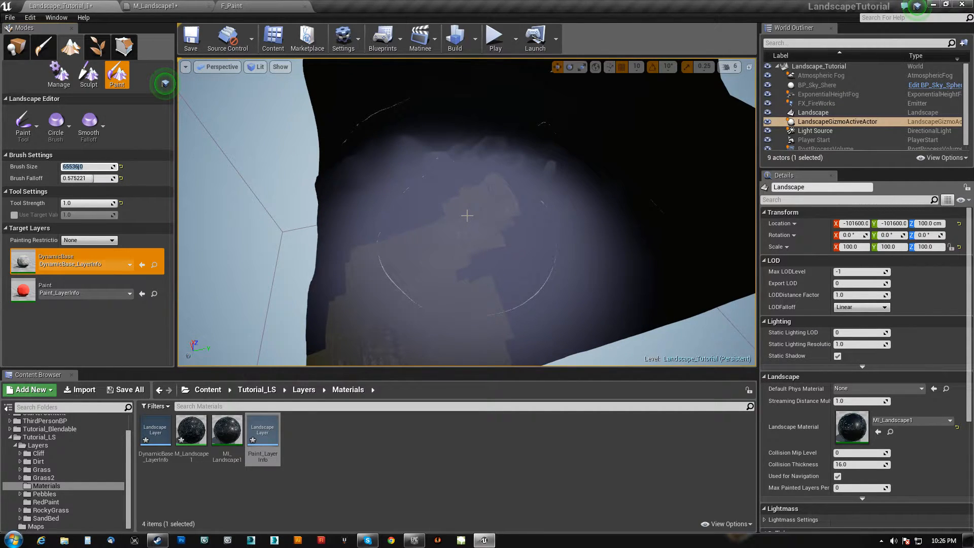
{"action": "left_click", "coordinate": [487, 204]}
{"action": "right_click_drag", "start_coordinate": [474, 119], "coordinate": [502, 82]}
{"action": "key", "text": "s"}
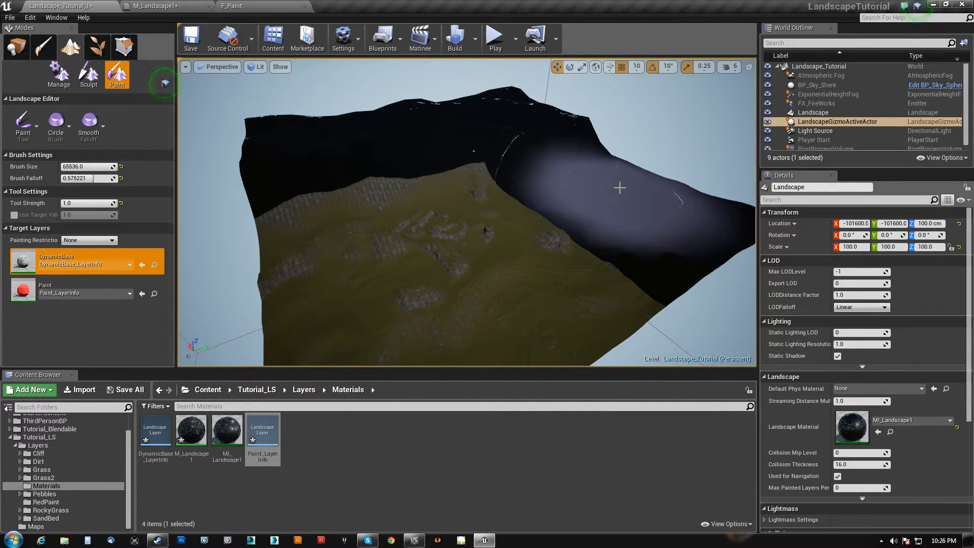
{"action": "left_click", "coordinate": [460, 264]}
{"action": "mouse_move", "coordinate": [460, 264]}
{"action": "right_mouse_down"}
{"action": "mouse_move", "coordinate": [499, 248]}
{"action": "mouse_move", "coordinate": [438, 234]}
{"action": "mouse_move", "coordinate": [442, 263]}
{"action": "right_mouse_up"}
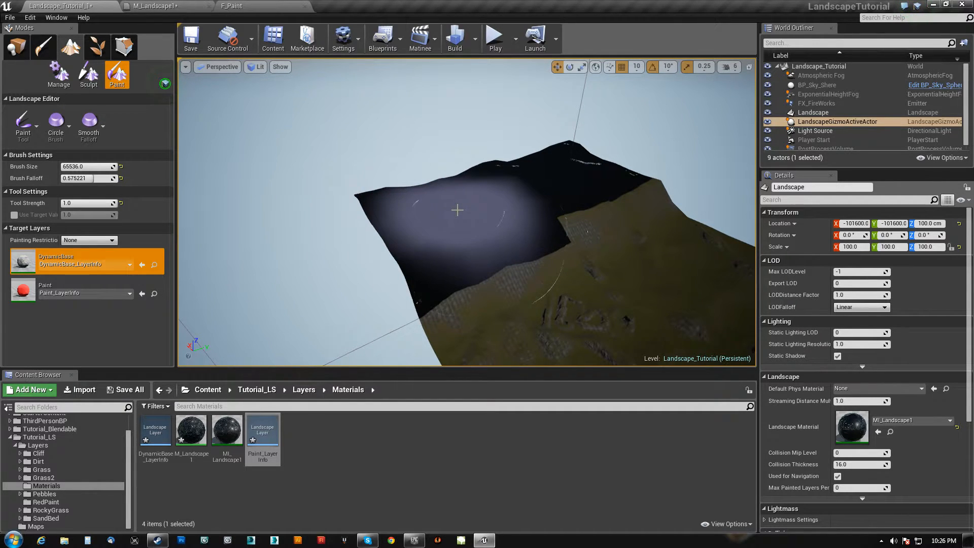
{"action": "left_click", "coordinate": [457, 209]}
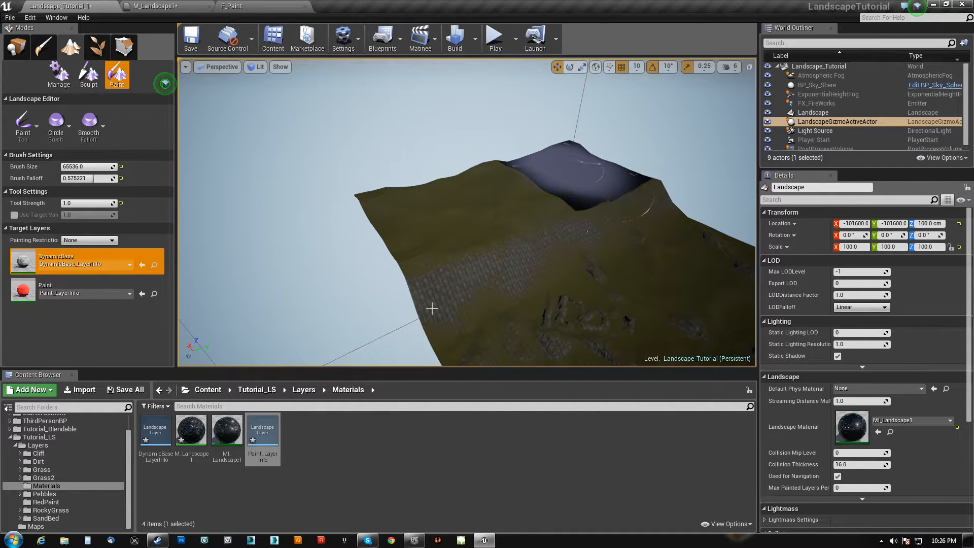
{"action": "left_click", "coordinate": [587, 153]}
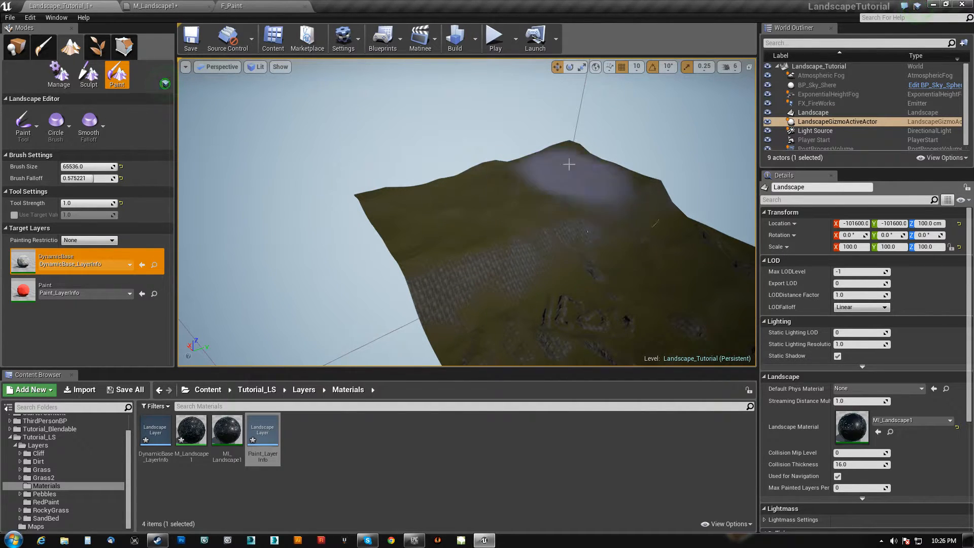
Select the Paint layer, reduce the brush size to about 1015, and paint a spot on top of the round rock pillar.
{"action": "mouse_move", "coordinate": [603, 152]}
{"action": "right_mouse_down"}
{"action": "mouse_move", "coordinate": [671, 218]}
{"action": "mouse_move", "coordinate": [593, 142]}
{"action": "mouse_move", "coordinate": [568, 140]}
{"action": "mouse_move", "coordinate": [586, 160]}
{"action": "mouse_move", "coordinate": [626, 157]}
{"action": "mouse_move", "coordinate": [606, 155]}
{"action": "mouse_move", "coordinate": [599, 205]}
{"action": "mouse_move", "coordinate": [596, 162]}
{"action": "mouse_move", "coordinate": [629, 159]}
{"action": "mouse_move", "coordinate": [528, 169]}
{"action": "right_mouse_up"}
{"action": "key", "text": "w"}
{"action": "key", "text": "s"}
{"action": "key", "text": "w"}
{"action": "key", "text": "s"}
{"action": "left_click", "coordinate": [37, 294]}
{"action": "left_click_drag", "start_coordinate": [86, 166], "coordinate": [66, 166]}
{"action": "right_click_drag", "start_coordinate": [466, 212], "coordinate": [494, 132]}
{"action": "mouse_move", "coordinate": [373, 144]}
{"action": "right_mouse_down"}
{"action": "mouse_move", "coordinate": [393, 147]}
{"action": "mouse_move", "coordinate": [398, 203]}
{"action": "right_mouse_up"}
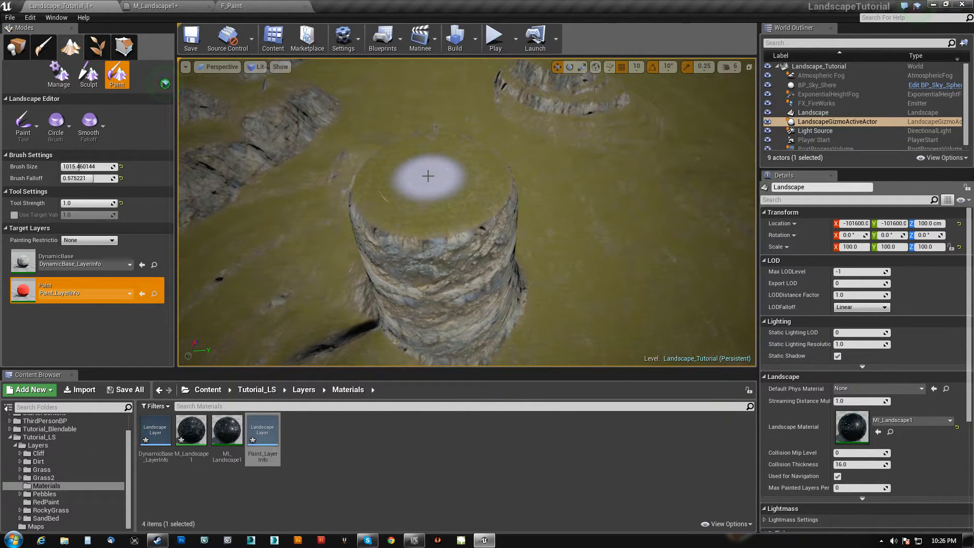
{"action": "left_click", "coordinate": [428, 176]}
Paint several freehand strokes of the Paint layer across the terrain around the rock pillar.
{"action": "right_click_drag", "start_coordinate": [554, 246], "coordinate": [568, 314]}
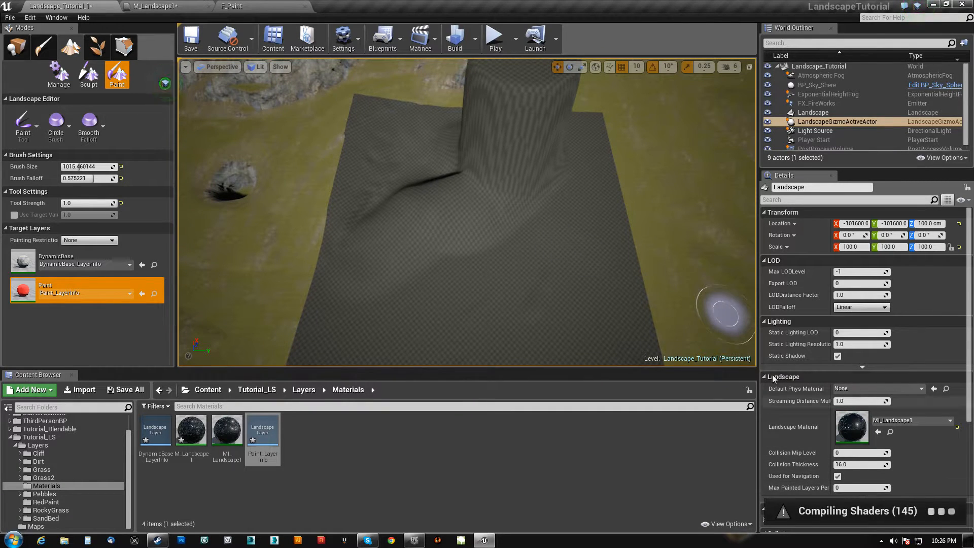
{"action": "mouse_move", "coordinate": [581, 224]}
{"action": "right_mouse_down"}
{"action": "mouse_move", "coordinate": [588, 165]}
{"action": "mouse_move", "coordinate": [570, 231]}
{"action": "right_mouse_up"}
{"action": "key", "text": "w"}
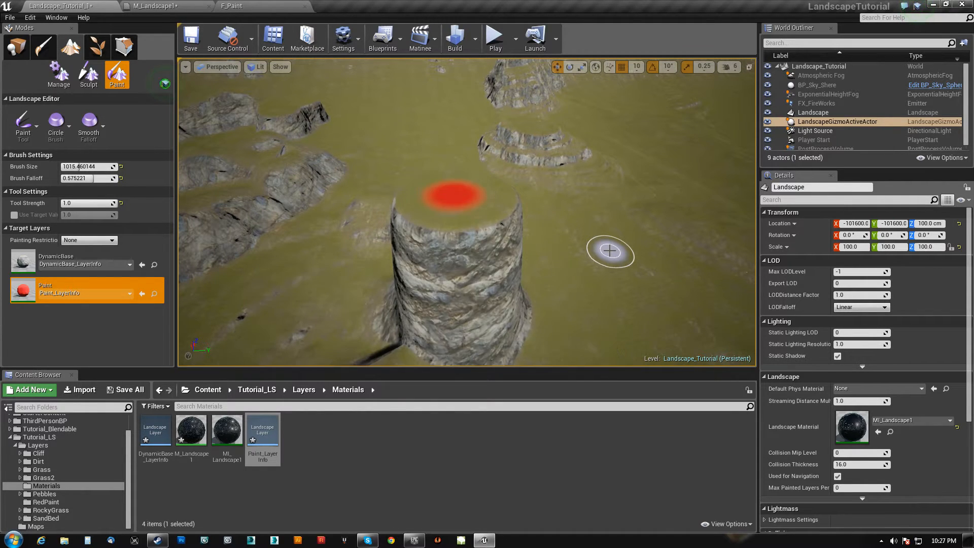
{"action": "mouse_move", "coordinate": [564, 250]}
{"action": "right_mouse_down"}
{"action": "mouse_move", "coordinate": [508, 225]}
{"action": "mouse_move", "coordinate": [510, 248]}
{"action": "mouse_move", "coordinate": [530, 258]}
{"action": "mouse_move", "coordinate": [560, 250]}
{"action": "right_mouse_up"}
{"action": "key", "text": "d"}
{"action": "key", "text": "w"}
{"action": "key", "text": "s"}
{"action": "mouse_move", "coordinate": [599, 209]}
{"action": "left_mouse_down"}
{"action": "mouse_move", "coordinate": [553, 322]}
{"action": "mouse_move", "coordinate": [461, 330]}
{"action": "mouse_move", "coordinate": [358, 211]}
{"action": "mouse_move", "coordinate": [309, 174]}
{"action": "mouse_move", "coordinate": [308, 221]}
{"action": "mouse_move", "coordinate": [321, 167]}
{"action": "mouse_move", "coordinate": [354, 217]}
{"action": "mouse_move", "coordinate": [321, 161]}
{"action": "mouse_move", "coordinate": [376, 187]}
{"action": "left_mouse_up"}
{"action": "mouse_move", "coordinate": [335, 161]}
{"action": "left_mouse_down"}
{"action": "mouse_move", "coordinate": [278, 243]}
{"action": "mouse_move", "coordinate": [359, 185]}
{"action": "left_mouse_up"}
{"action": "mouse_move", "coordinate": [359, 203]}
{"action": "right_mouse_down"}
{"action": "mouse_move", "coordinate": [284, 200]}
{"action": "mouse_move", "coordinate": [299, 168]}
{"action": "mouse_move", "coordinate": [238, 163]}
{"action": "mouse_move", "coordinate": [348, 211]}
{"action": "right_mouse_up"}
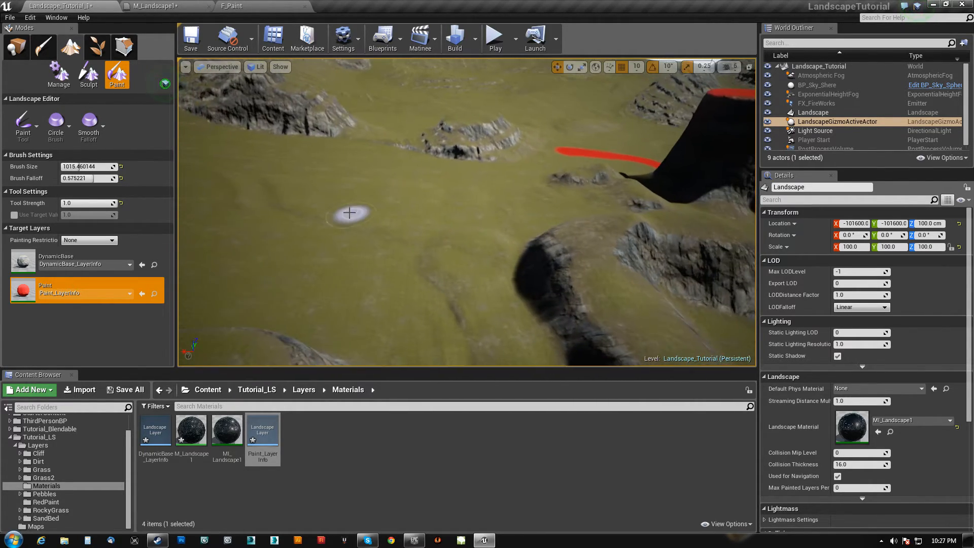
{"action": "mouse_move", "coordinate": [391, 198]}
{"action": "left_mouse_down"}
{"action": "mouse_move", "coordinate": [398, 206]}
{"action": "mouse_move", "coordinate": [374, 226]}
{"action": "left_mouse_up"}
Override the PaintColor parameter in the MI_Landscape1 material instance with a saturated blue.
{"action": "mouse_move", "coordinate": [378, 226]}
{"action": "right_mouse_down"}
{"action": "mouse_move", "coordinate": [305, 226]}
{"action": "mouse_move", "coordinate": [376, 226]}
{"action": "mouse_move", "coordinate": [456, 167]}
{"action": "mouse_move", "coordinate": [426, 170]}
{"action": "mouse_move", "coordinate": [429, 218]}
{"action": "mouse_move", "coordinate": [436, 192]}
{"action": "mouse_move", "coordinate": [511, 233]}
{"action": "mouse_move", "coordinate": [723, 211]}
{"action": "mouse_move", "coordinate": [735, 226]}
{"action": "mouse_move", "coordinate": [748, 202]}
{"action": "right_mouse_up"}
{"action": "left_click", "coordinate": [227, 434]}
{"action": "scroll", "coordinate": [66, 281], "scroll_direction": "down", "scroll_amount": 3}
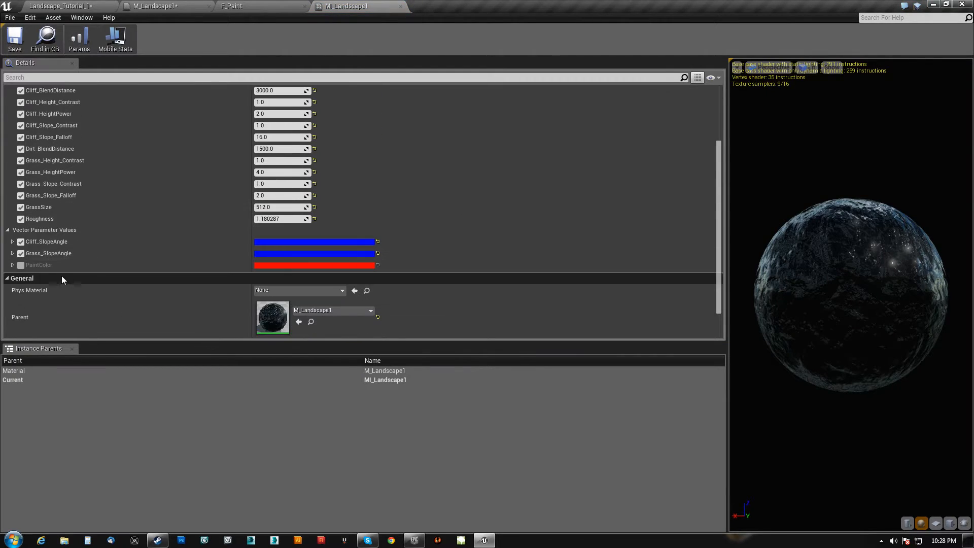
{"action": "left_click", "coordinate": [349, 266]}
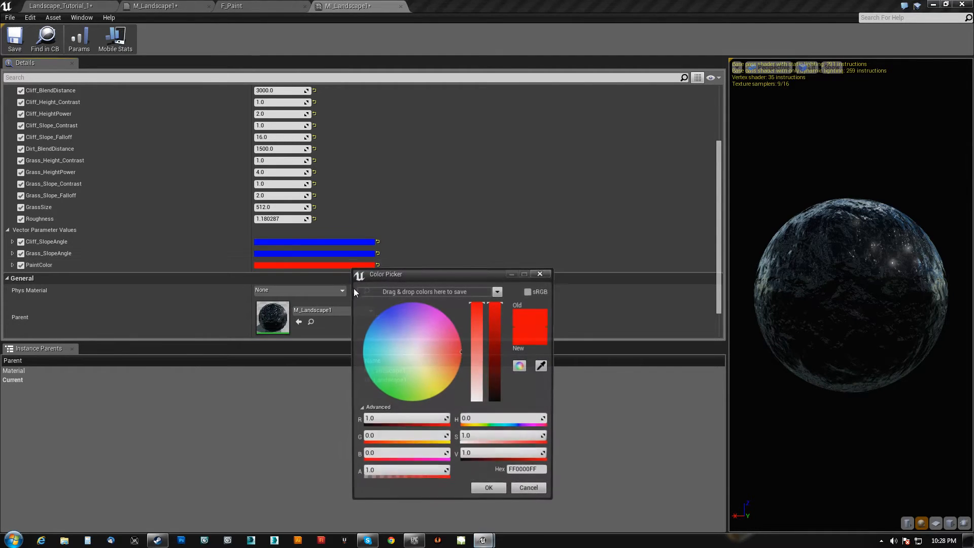
{"action": "left_click", "coordinate": [391, 384]}
{"action": "left_click", "coordinate": [380, 316]}
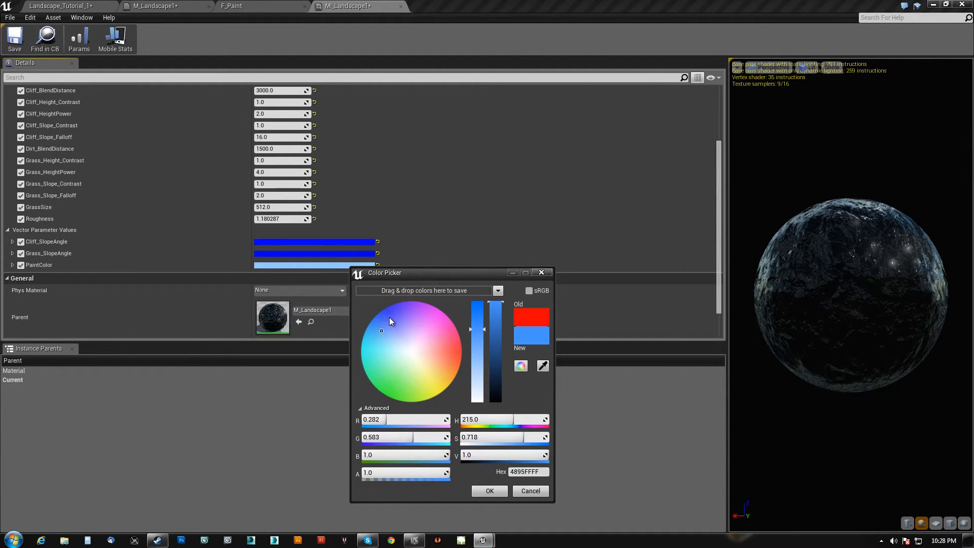
{"action": "left_click", "coordinate": [380, 311]}
{"action": "left_click", "coordinate": [487, 491]}
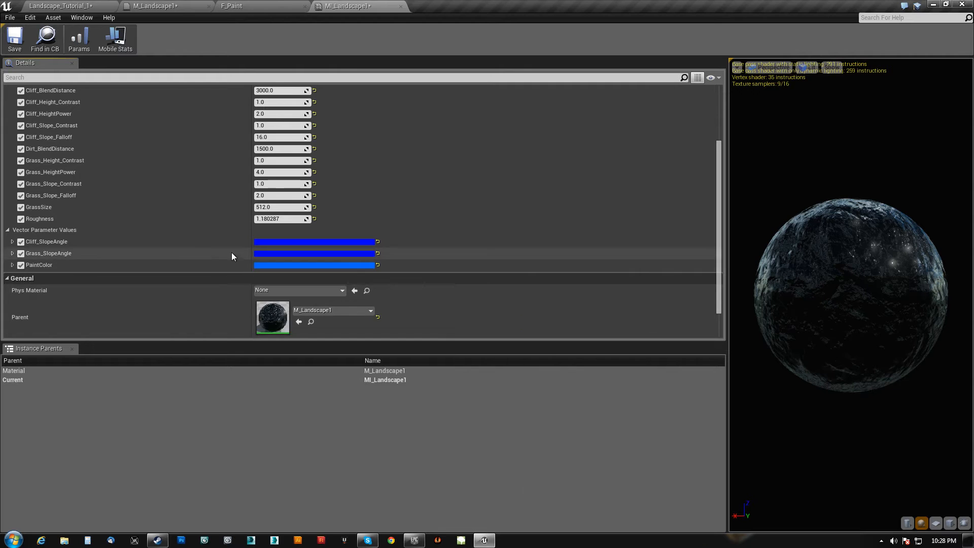
{"action": "scroll", "coordinate": [143, 228], "scroll_direction": "up", "scroll_amount": 3}
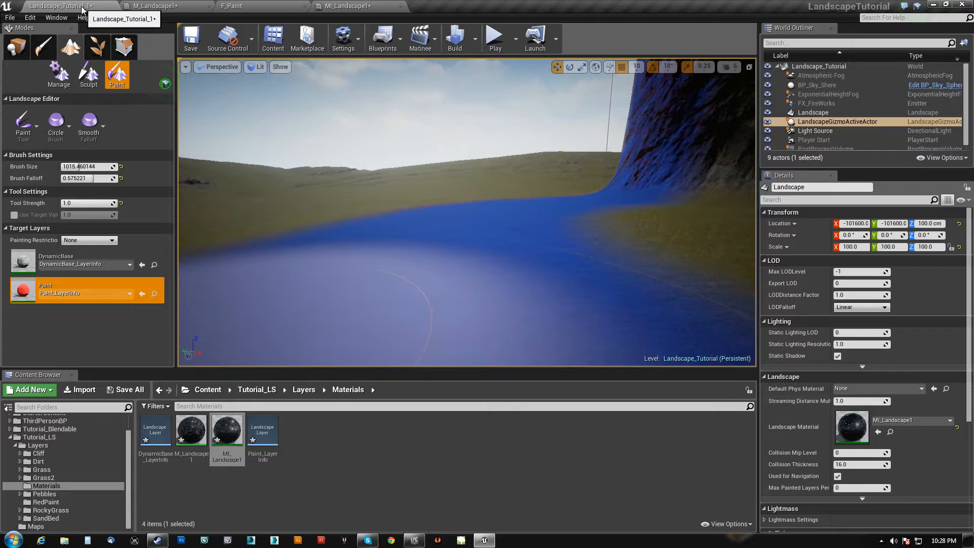
Return to the Landscape_Tutorial level and paint the DynamicBase layer over parts of the blue strokes to erase them.
{"action": "left_click", "coordinate": [59, 6]}
{"action": "mouse_move", "coordinate": [466, 212]}
{"action": "right_mouse_down"}
{"action": "mouse_move", "coordinate": [471, 266]}
{"action": "mouse_move", "coordinate": [446, 246]}
{"action": "mouse_move", "coordinate": [507, 254]}
{"action": "mouse_move", "coordinate": [547, 289]}
{"action": "mouse_move", "coordinate": [568, 291]}
{"action": "mouse_move", "coordinate": [477, 211]}
{"action": "right_mouse_up"}
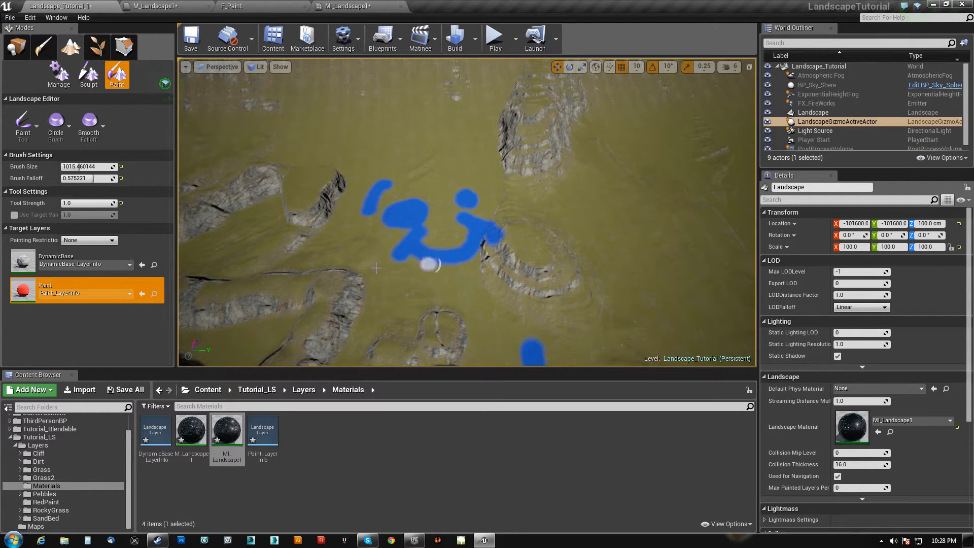
{"action": "left_click", "coordinate": [81, 259]}
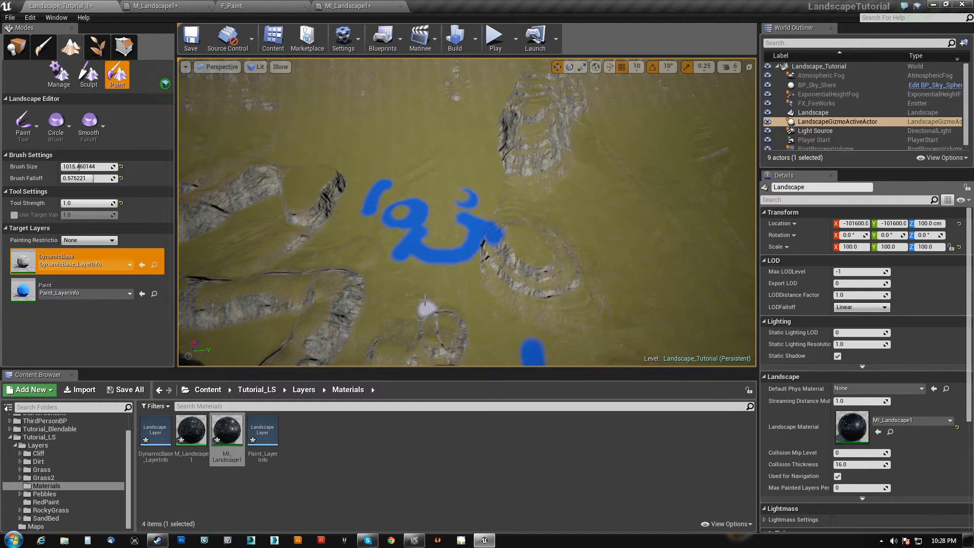
{"action": "key", "text": "Up"}
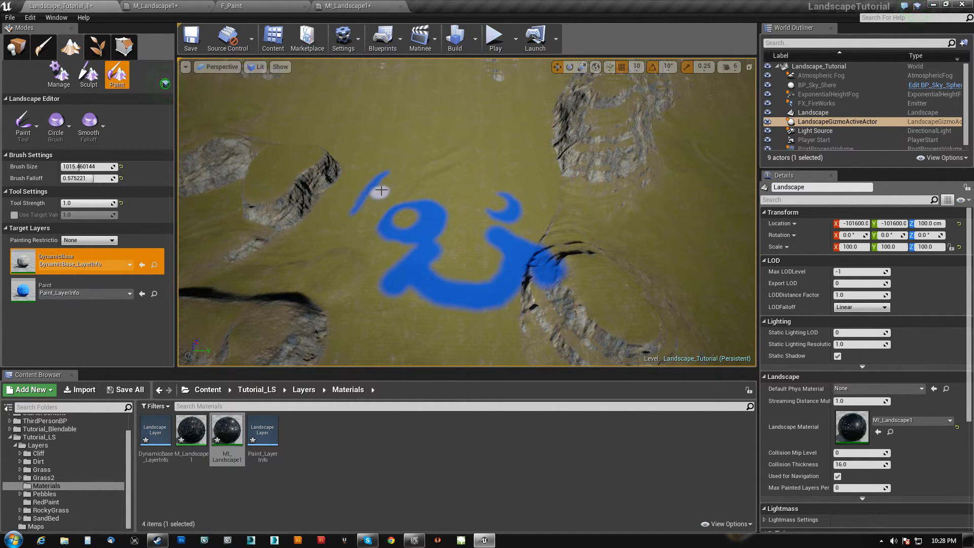
{"action": "mouse_move", "coordinate": [413, 257]}
{"action": "left_mouse_down"}
{"action": "mouse_move", "coordinate": [396, 254]}
{"action": "mouse_move", "coordinate": [383, 275]}
{"action": "mouse_move", "coordinate": [441, 324]}
{"action": "left_mouse_up"}
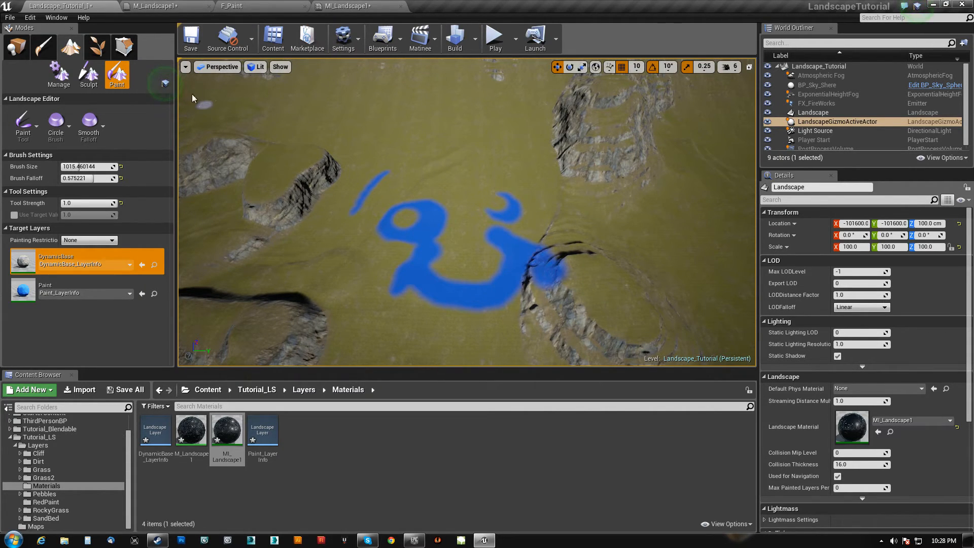
In the M_Landscape1 material graph, duplicate the Layer Blend node that feeds Roughness and place the copy below it.
{"action": "left_click", "coordinate": [168, 9]}
{"action": "right_click_drag", "start_coordinate": [528, 302], "coordinate": [390, 263]}
{"action": "left_click", "coordinate": [569, 219]}
{"action": "left_click_drag", "start_coordinate": [567, 193], "coordinate": [578, 339]}
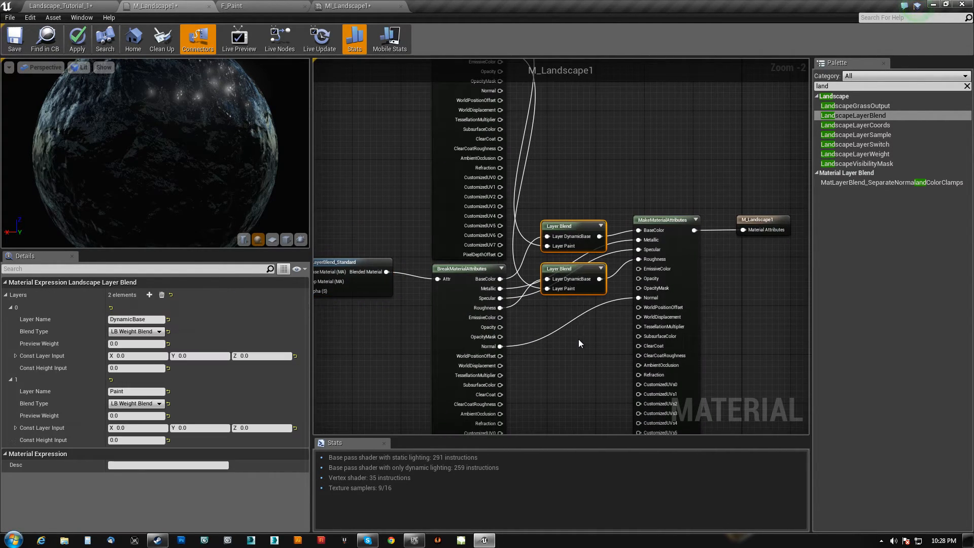
{"action": "right_click_drag", "start_coordinate": [554, 167], "coordinate": [559, 261]}
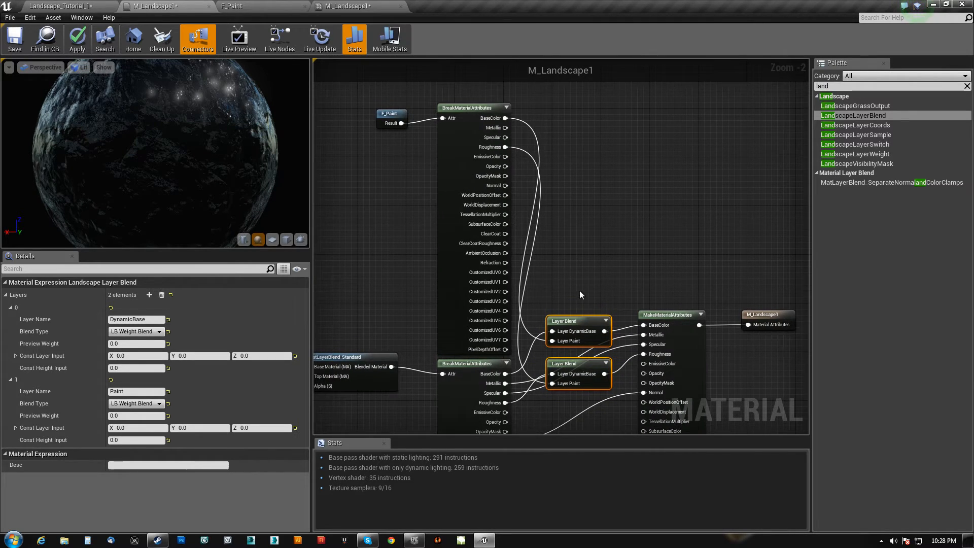
{"action": "right_click_drag", "start_coordinate": [580, 295], "coordinate": [560, 184]}
{"action": "left_click", "coordinate": [578, 251]}
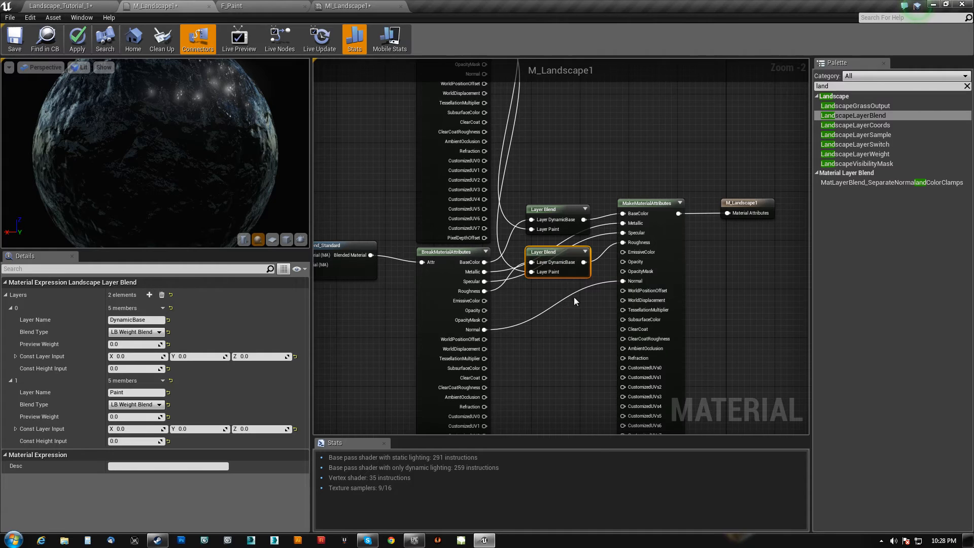
{"action": "key", "text": "ctrl+v"}
{"action": "left_click_drag", "start_coordinate": [591, 286], "coordinate": [548, 294]}
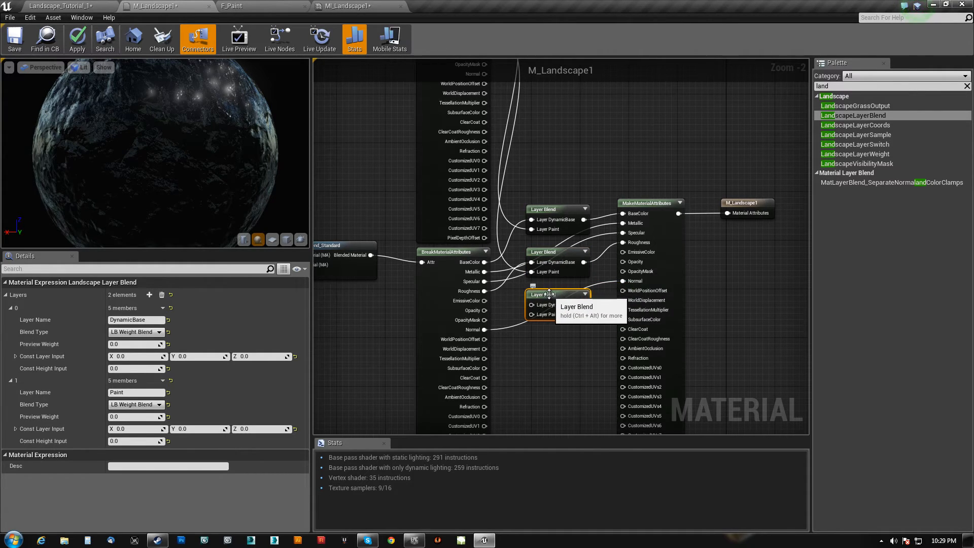
Blend the dynamic base and F_Paint normals through the new Layer Blend into MakeMaterialAttributes' Normal, and move the M_Landscape1 node farther away.
{"action": "left_click_drag", "start_coordinate": [484, 330], "coordinate": [531, 307]}
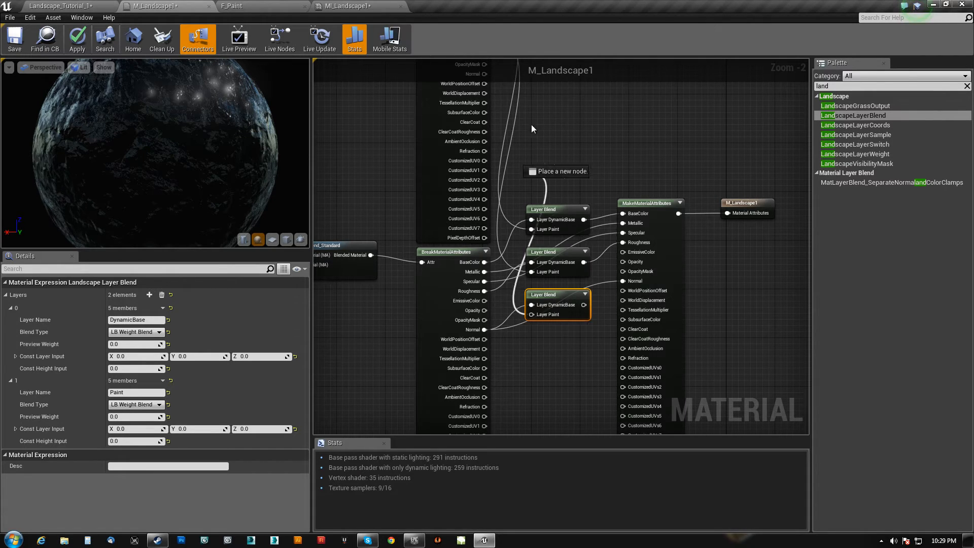
{"action": "right_click_drag", "start_coordinate": [531, 124], "coordinate": [531, 451]}
{"action": "right_click_drag", "start_coordinate": [512, 399], "coordinate": [442, 93]}
{"action": "left_click_drag", "start_coordinate": [517, 330], "coordinate": [551, 302]}
{"action": "right_click_drag", "start_coordinate": [597, 375], "coordinate": [649, 314]}
{"action": "scroll", "coordinate": [526, 324], "scroll_direction": "down", "scroll_amount": 1}
{"action": "right_click_drag", "start_coordinate": [526, 319], "coordinate": [496, 340]}
{"action": "left_click_drag", "start_coordinate": [671, 193], "coordinate": [753, 192]}
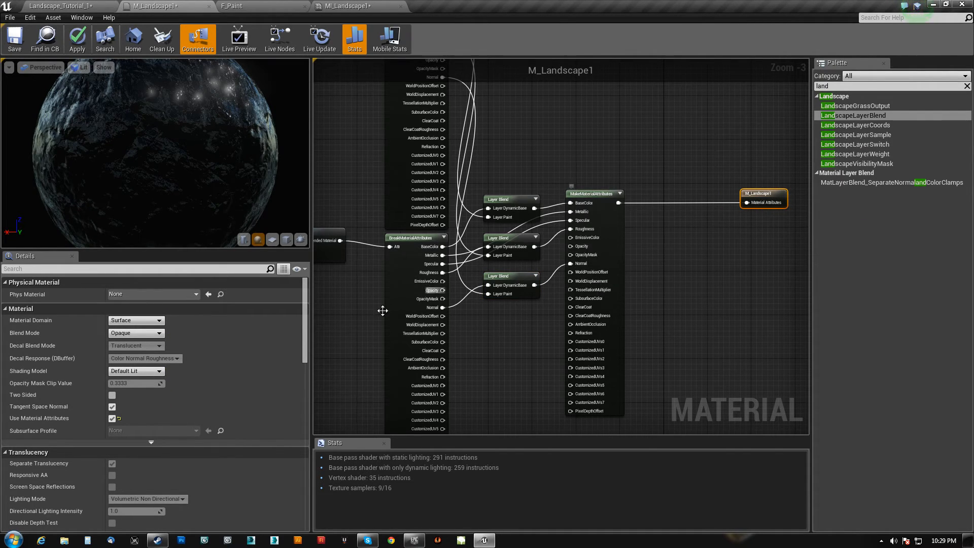
Examine the material on the preview sphere and the overall M_Landscape1 node network.
{"action": "left_click_drag", "start_coordinate": [167, 142], "coordinate": [181, 87]}
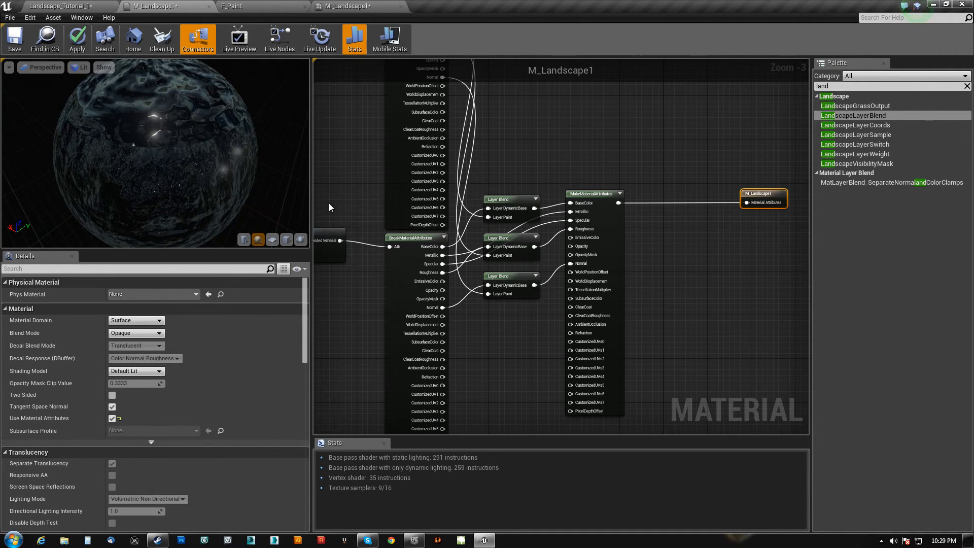
{"action": "scroll", "coordinate": [531, 180], "scroll_direction": "down", "scroll_amount": 4}
{"action": "right_click_drag", "start_coordinate": [498, 281], "coordinate": [556, 292]}
{"action": "left_click_drag", "start_coordinate": [173, 152], "coordinate": [88, 147]}
{"action": "right_click_drag", "start_coordinate": [730, 342], "coordinate": [466, 320]}
{"action": "mouse_move", "coordinate": [186, 141]}
{"action": "right_mouse_down"}
{"action": "mouse_move", "coordinate": [186, 170]}
{"action": "mouse_move", "coordinate": [186, 96]}
{"action": "mouse_move", "coordinate": [186, 139]}
{"action": "right_mouse_up"}
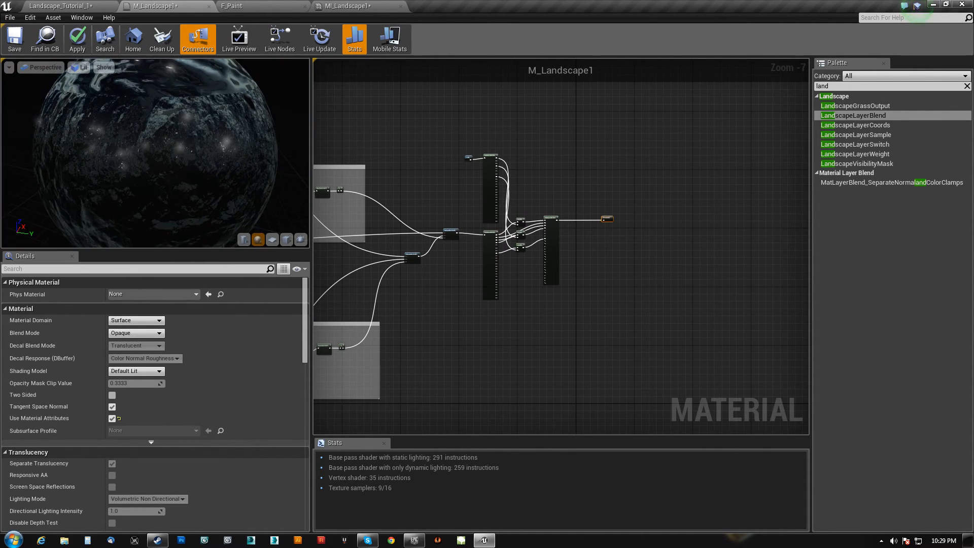
{"action": "scroll", "coordinate": [533, 256], "scroll_direction": "up", "scroll_amount": 5}
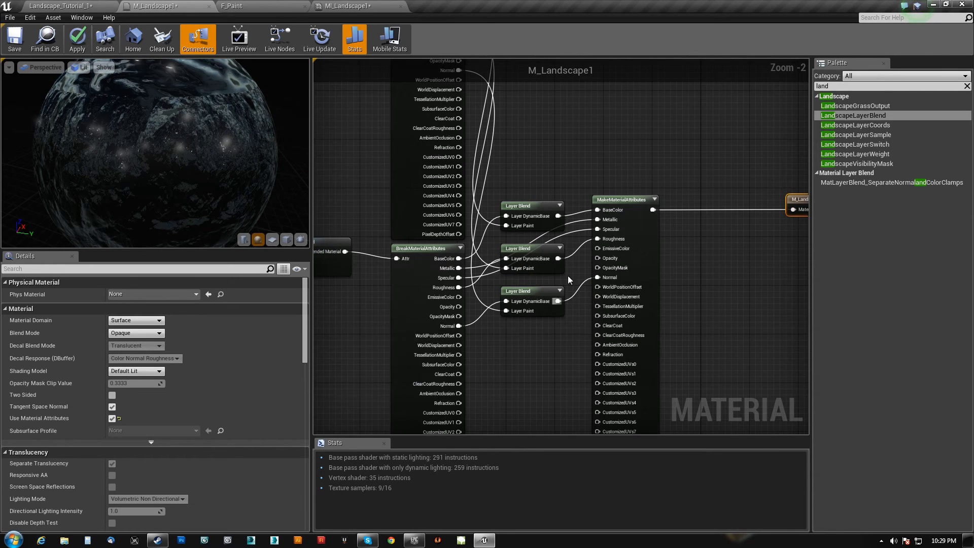
Move the three Layer Blend nodes and MakeMaterialAttributes away from the BreakMaterialAttributes nodes, and select the Layer Blend that feeds BaseColor.
{"action": "right_click_drag", "start_coordinate": [635, 159], "coordinate": [593, 124]}
{"action": "left_click_drag", "start_coordinate": [499, 121], "coordinate": [613, 345]}
{"action": "right_click_drag", "start_coordinate": [677, 292], "coordinate": [646, 313]}
{"action": "scroll", "coordinate": [640, 308], "scroll_direction": "down", "scroll_amount": 2}
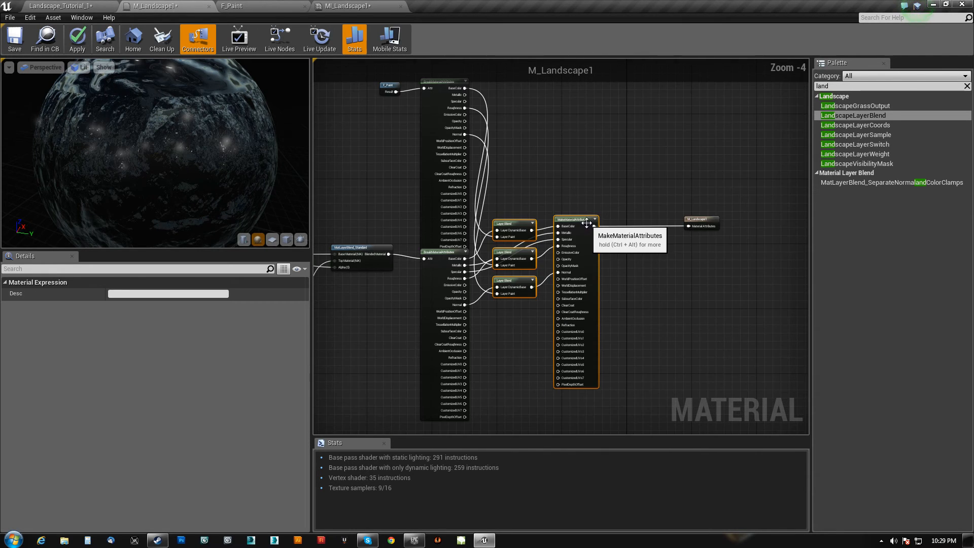
{"action": "left_click_drag", "start_coordinate": [587, 223], "coordinate": [627, 223]}
{"action": "scroll", "coordinate": [555, 276], "scroll_direction": "up", "scroll_amount": 4}
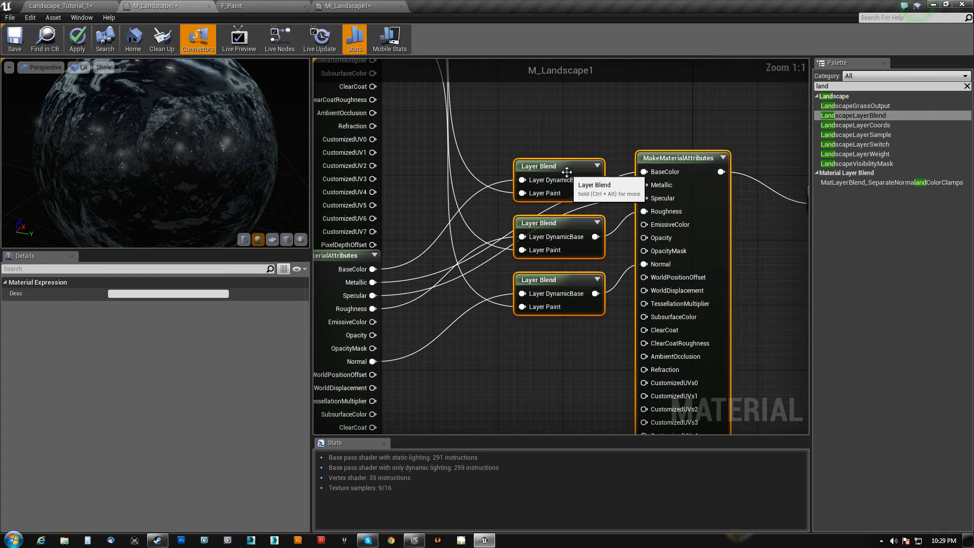
{"action": "left_click", "coordinate": [566, 172]}
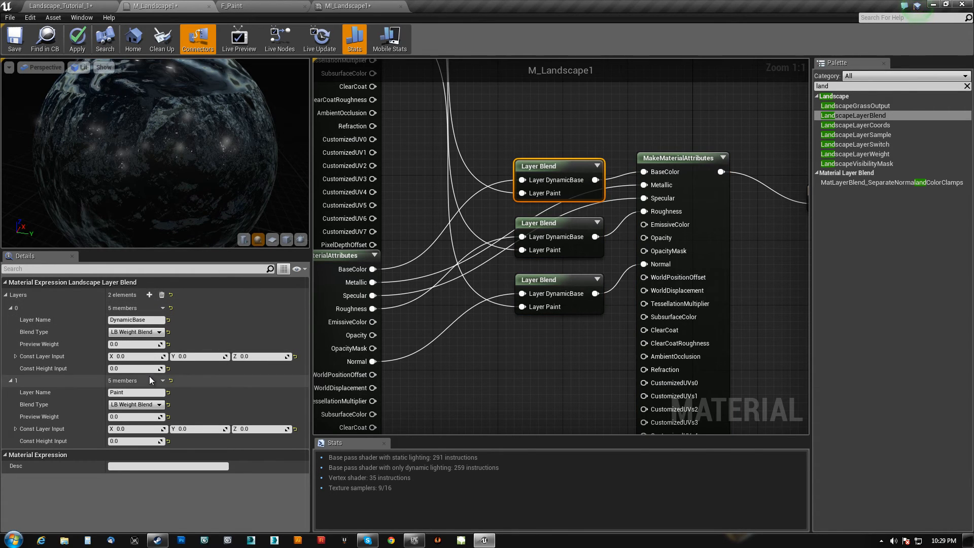
In the Landscape_Tutorial level, set the brush size to 8192 and paint the Paint layer broadly across the hills.
{"action": "left_click", "coordinate": [104, 7]}
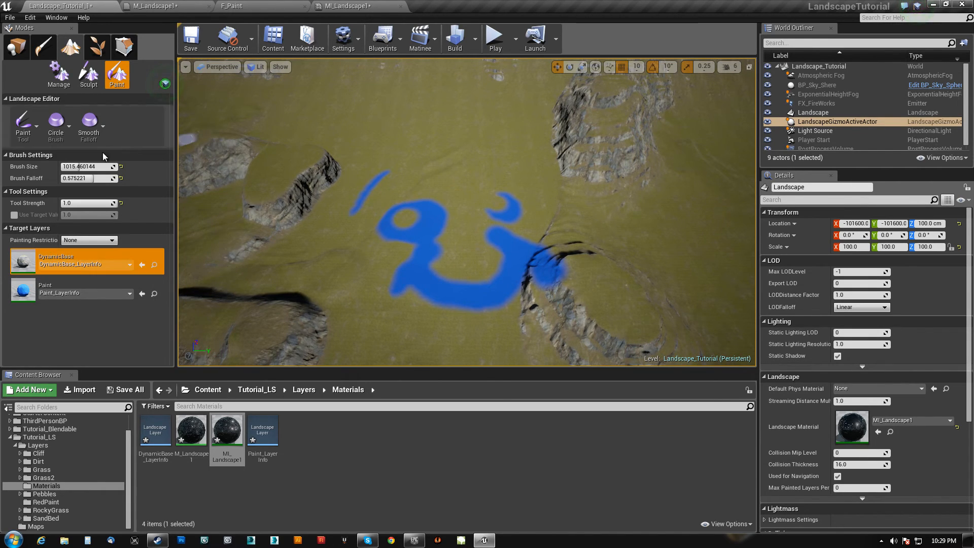
{"action": "left_click_drag", "start_coordinate": [80, 166], "coordinate": [117, 167]}
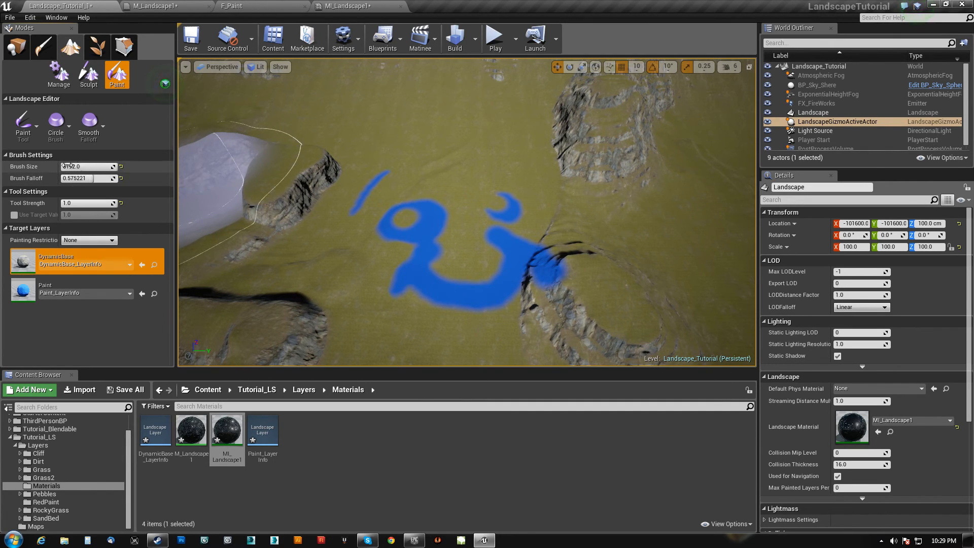
{"action": "right_click_drag", "start_coordinate": [479, 207], "coordinate": [484, 206]}
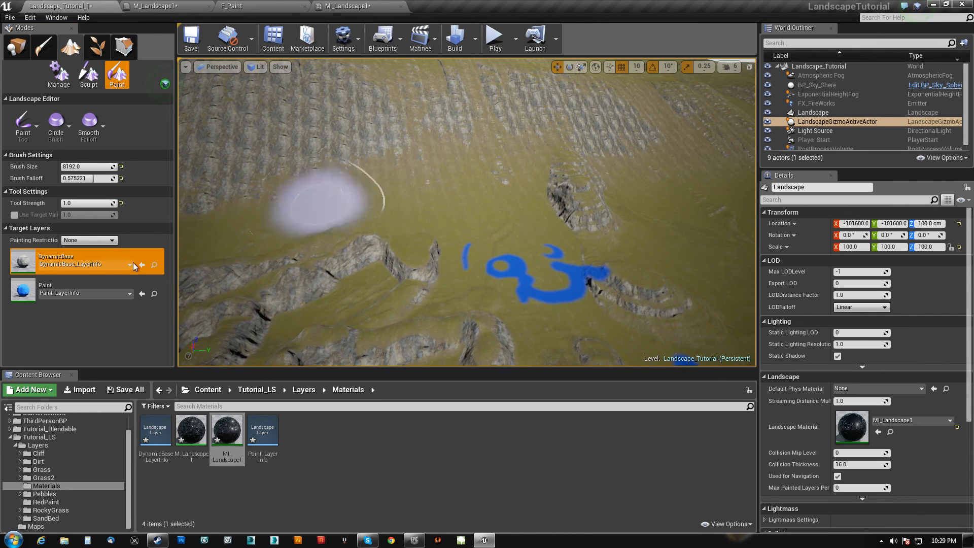
{"action": "left_click", "coordinate": [16, 292]}
{"action": "mouse_move", "coordinate": [448, 187]}
{"action": "left_mouse_down"}
{"action": "mouse_move", "coordinate": [369, 112]}
{"action": "mouse_move", "coordinate": [264, 141]}
{"action": "mouse_move", "coordinate": [385, 183]}
{"action": "mouse_move", "coordinate": [583, 223]}
{"action": "mouse_move", "coordinate": [532, 172]}
{"action": "mouse_move", "coordinate": [512, 200]}
{"action": "mouse_move", "coordinate": [419, 228]}
{"action": "left_mouse_up"}
{"action": "mouse_move", "coordinate": [569, 186]}
{"action": "right_mouse_down"}
{"action": "mouse_move", "coordinate": [569, 196]}
{"action": "mouse_move", "coordinate": [568, 178]}
{"action": "mouse_move", "coordinate": [568, 205]}
{"action": "mouse_move", "coordinate": [563, 177]}
{"action": "mouse_move", "coordinate": [497, 156]}
{"action": "right_mouse_up"}
{"action": "mouse_move", "coordinate": [529, 205]}
{"action": "right_mouse_down"}
{"action": "mouse_move", "coordinate": [563, 190]}
{"action": "mouse_move", "coordinate": [517, 200]}
{"action": "mouse_move", "coordinate": [529, 205]}
{"action": "right_mouse_up"}
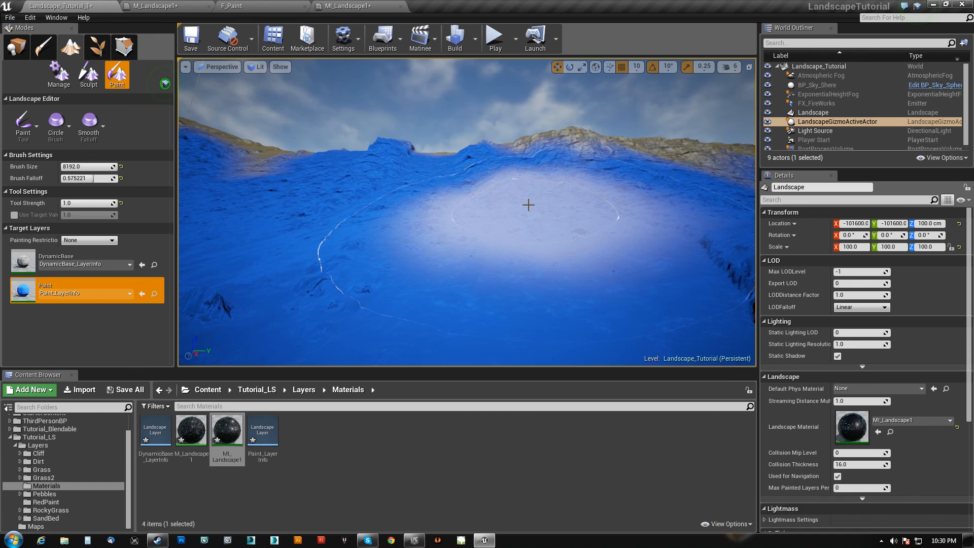